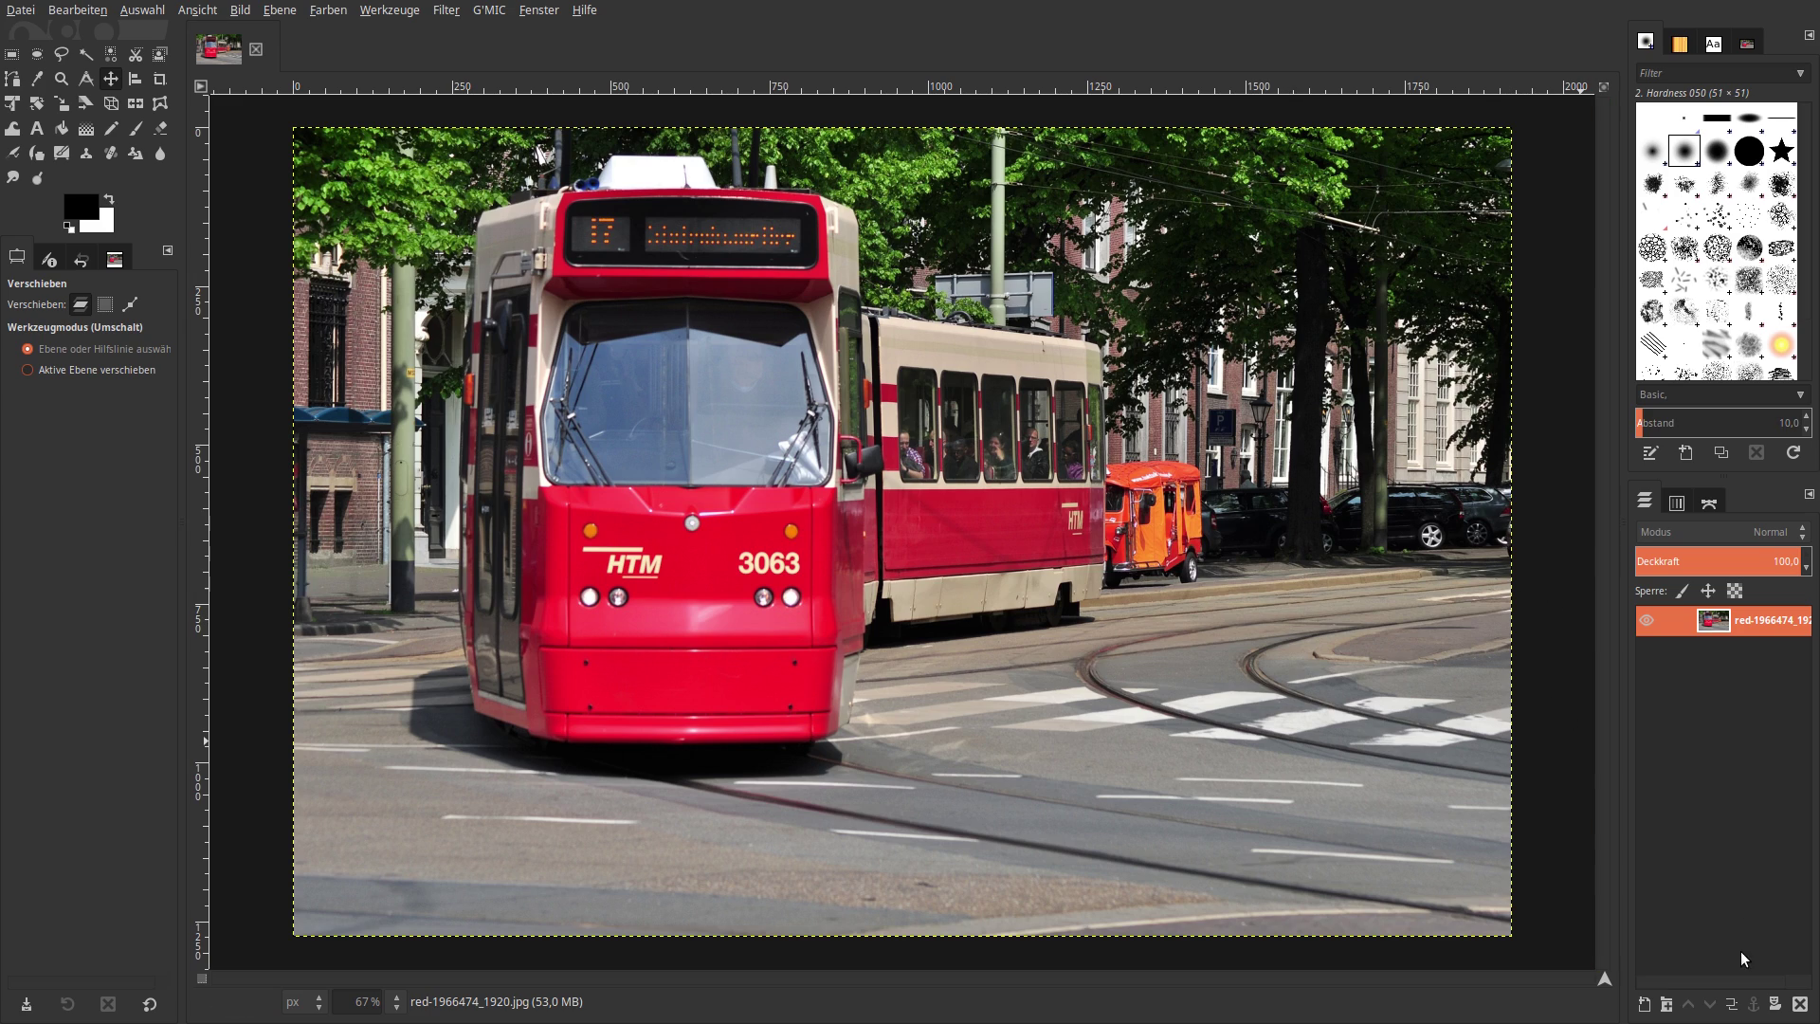
# - Duplicate the photo layer three times and leave only the second layer from the top visible and selected
pyautogui.click(1732, 1004)
pyautogui.click(1731, 1005)
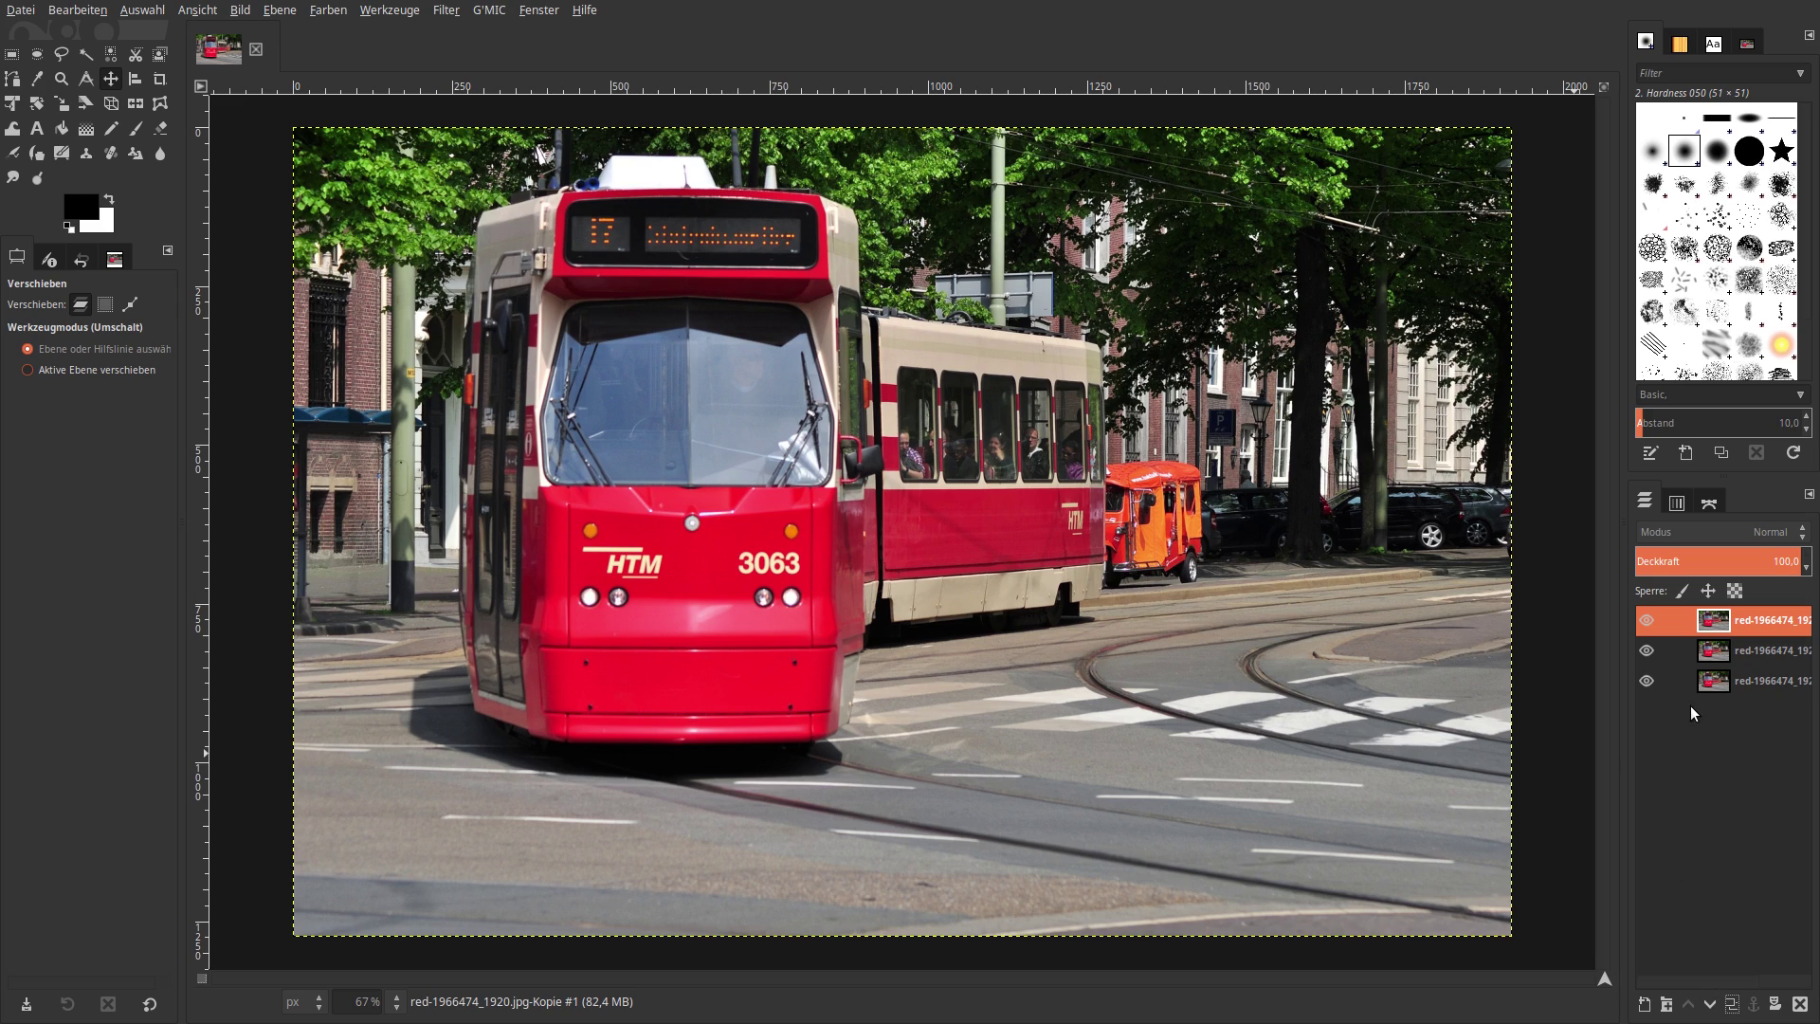
pyautogui.click(1732, 1005)
pyautogui.click(1646, 620)
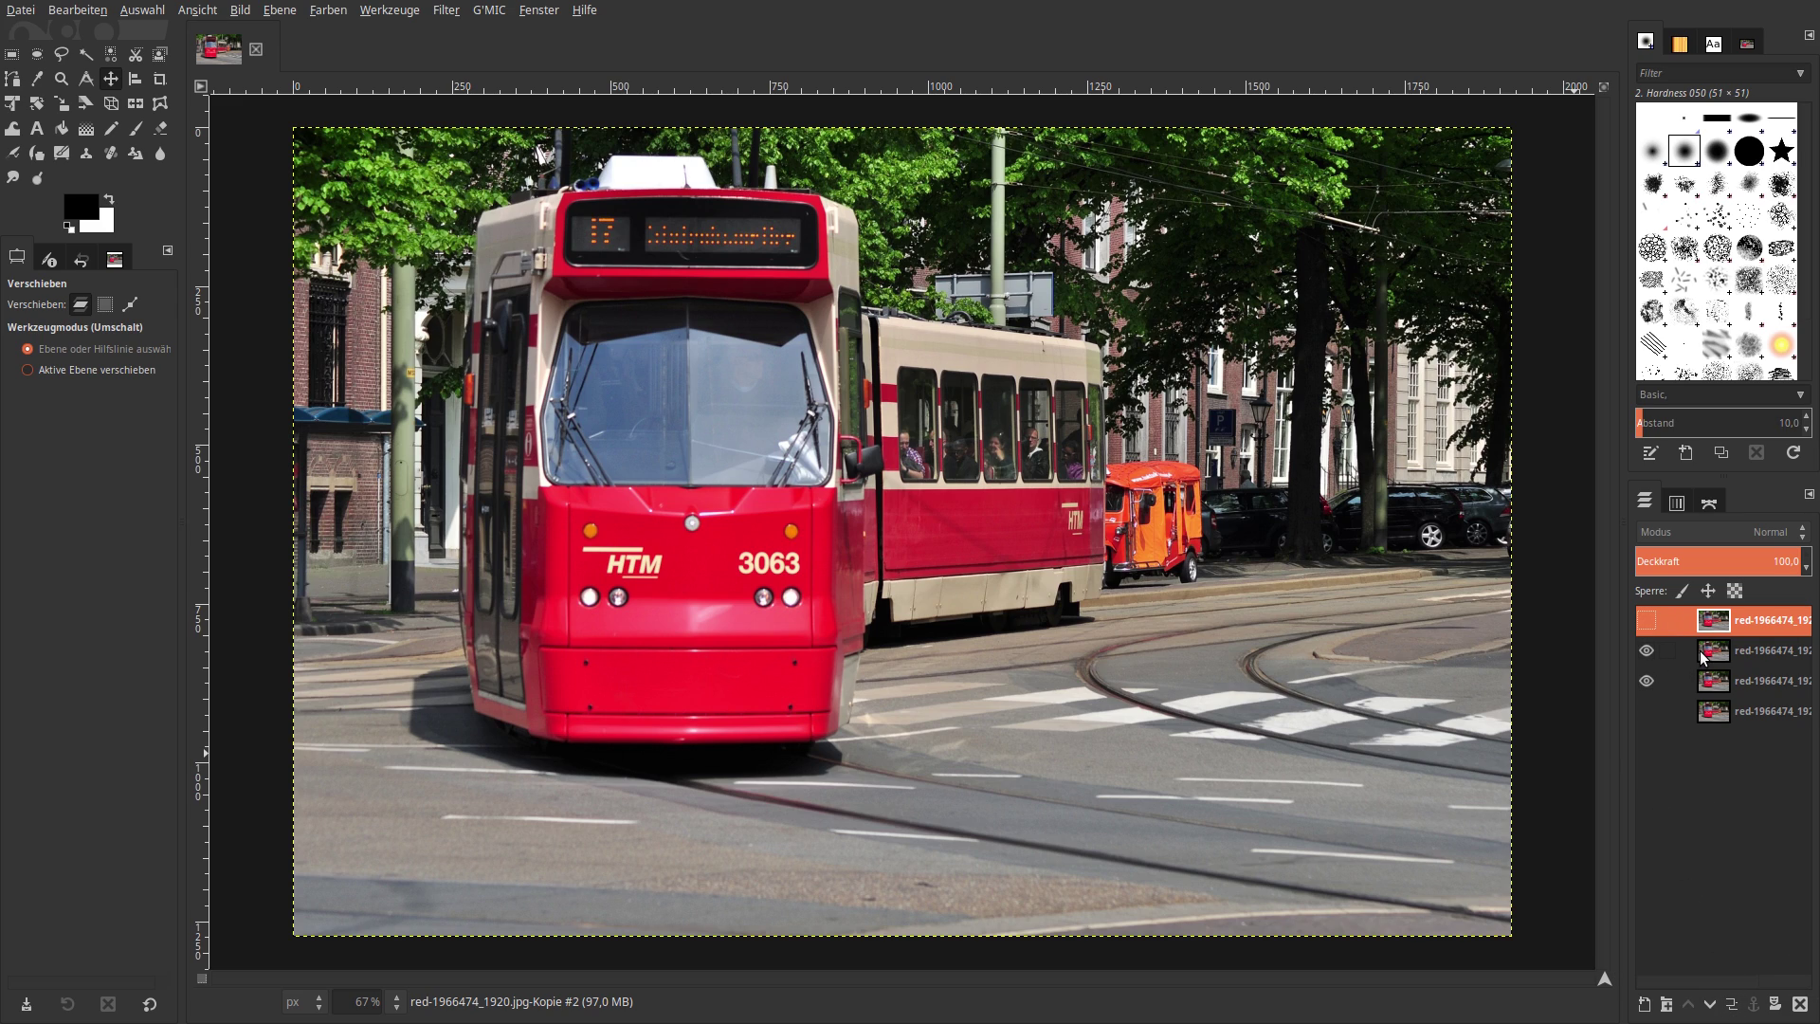
pyautogui.click(1666, 651)
pyautogui.click(1649, 681)
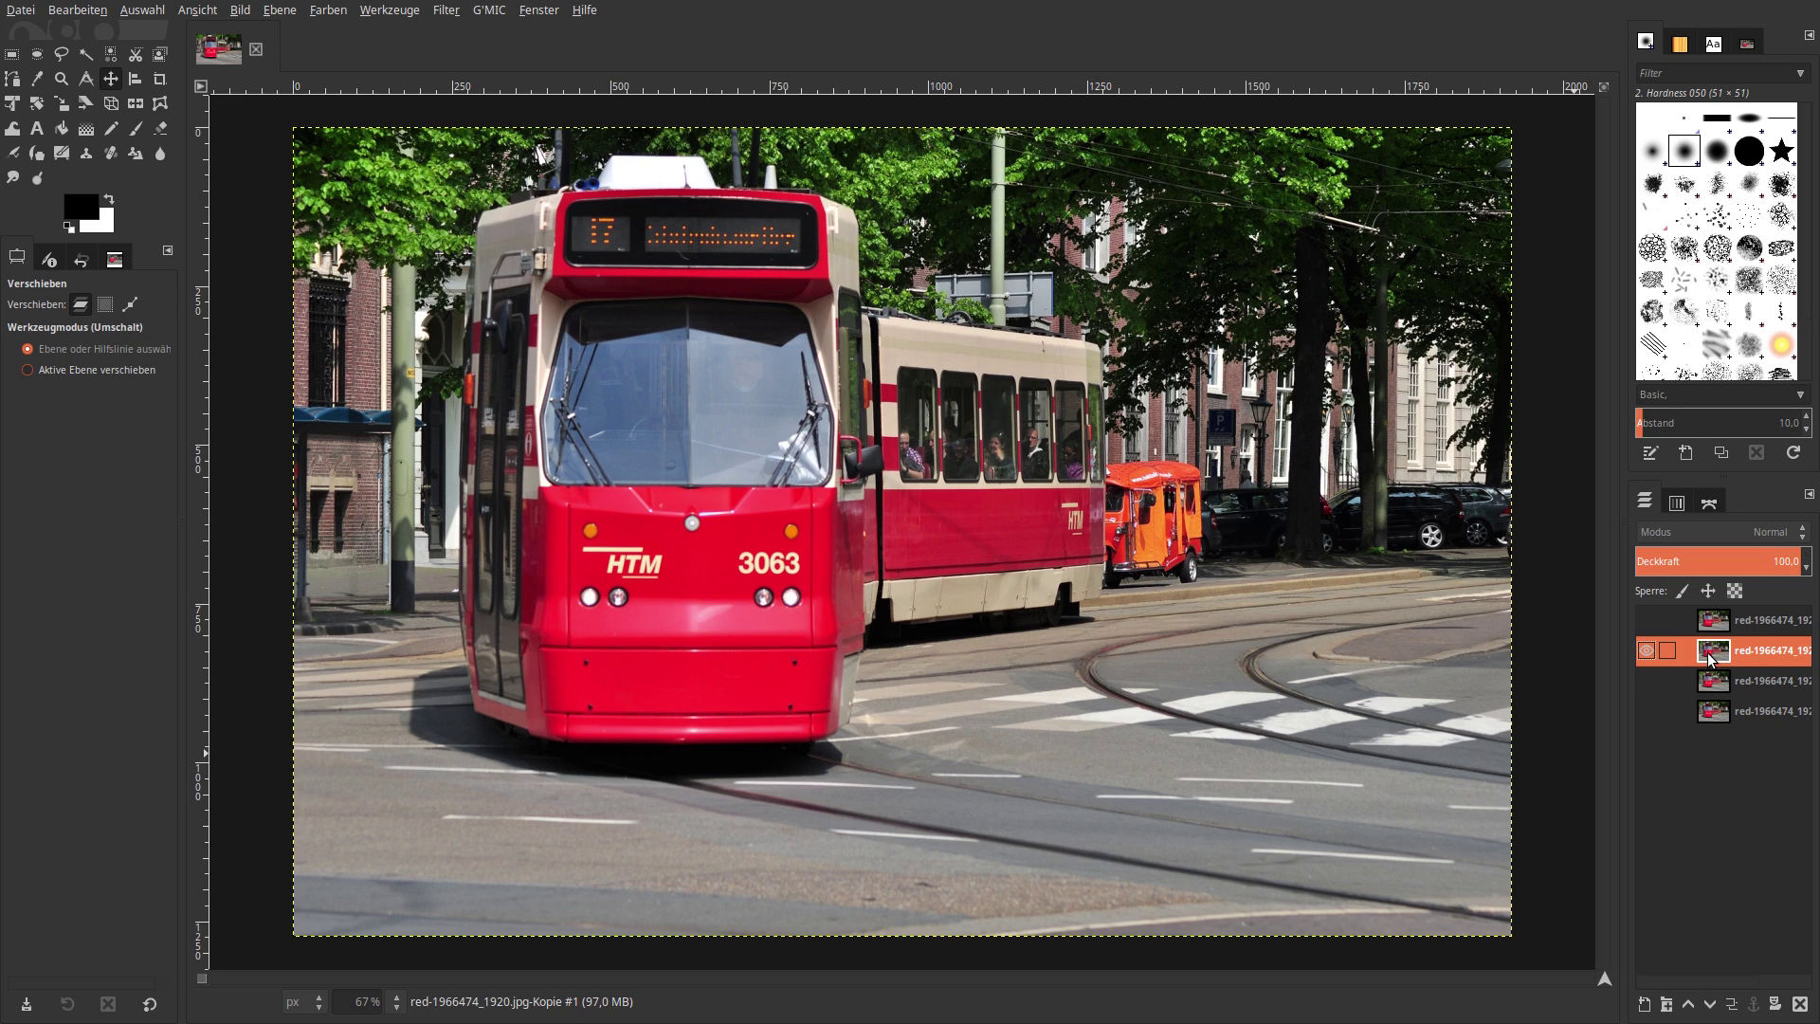
# - Choose the G'MIC Lens blur filter from the Gentlemanbeggar group under Testing for the selected layer
pyautogui.click(489, 9)
pyautogui.click(512, 31)
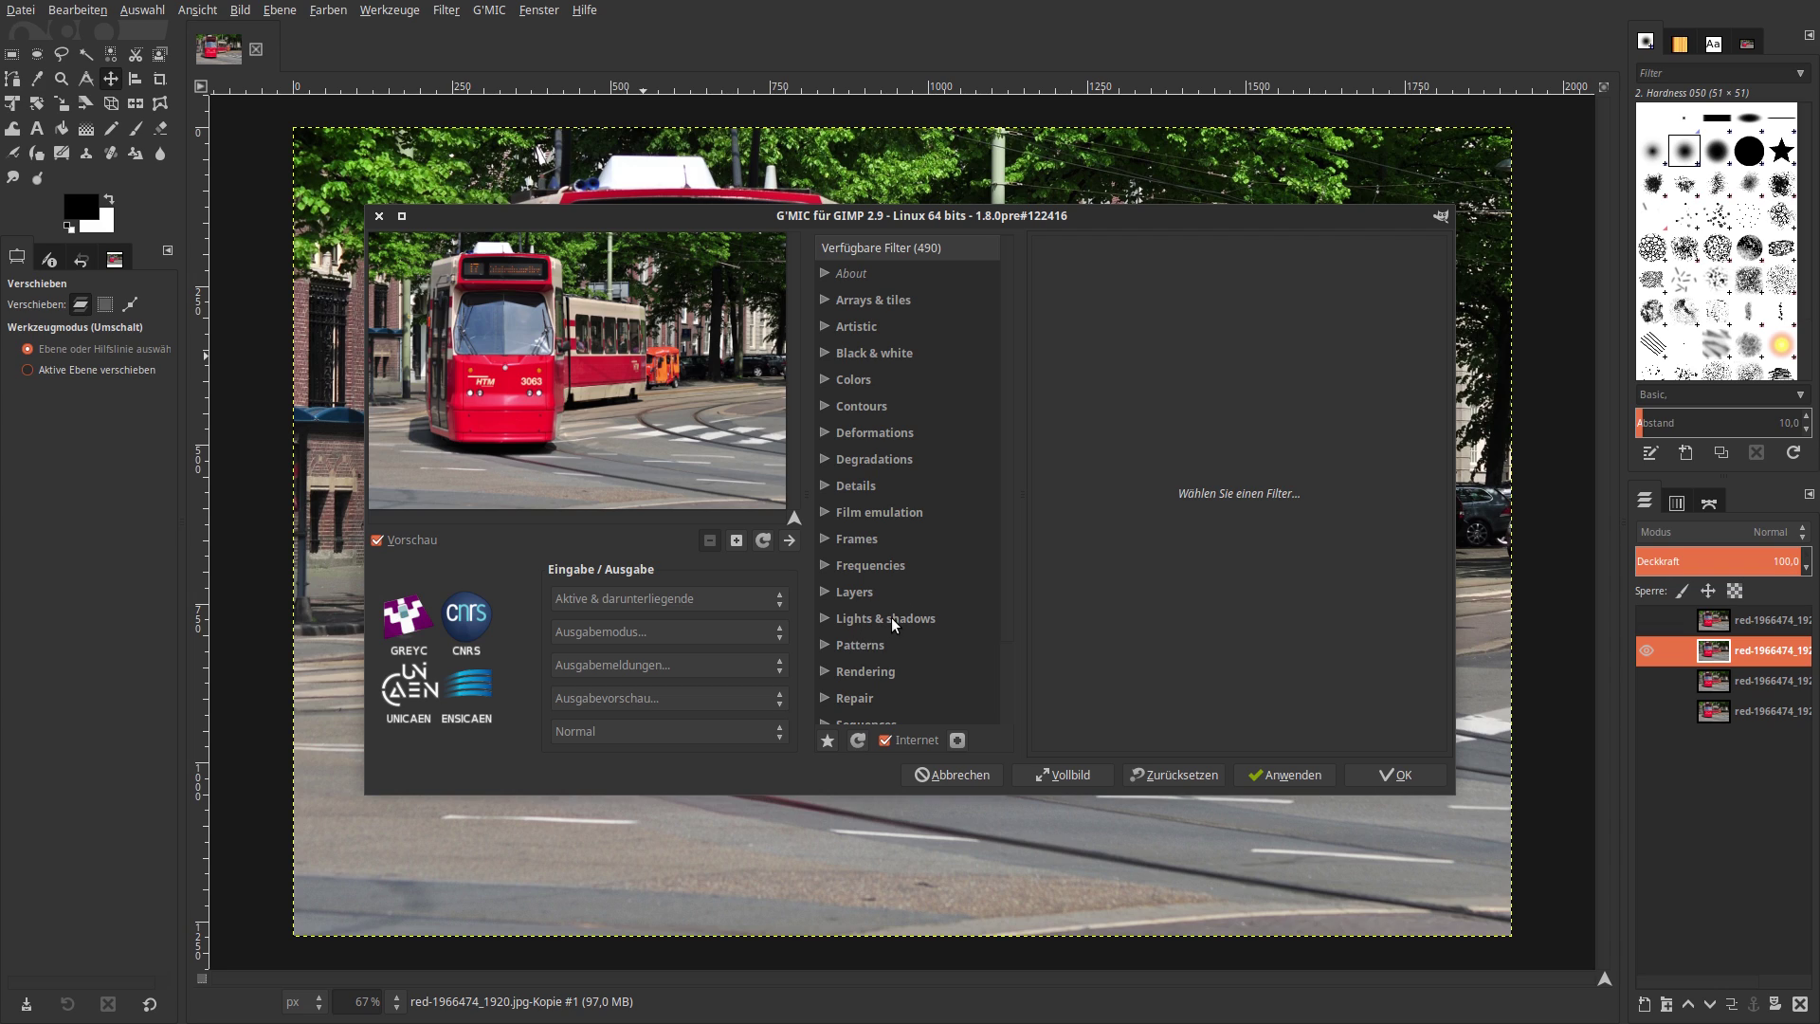
pyautogui.scroll(-2, 895, 606)
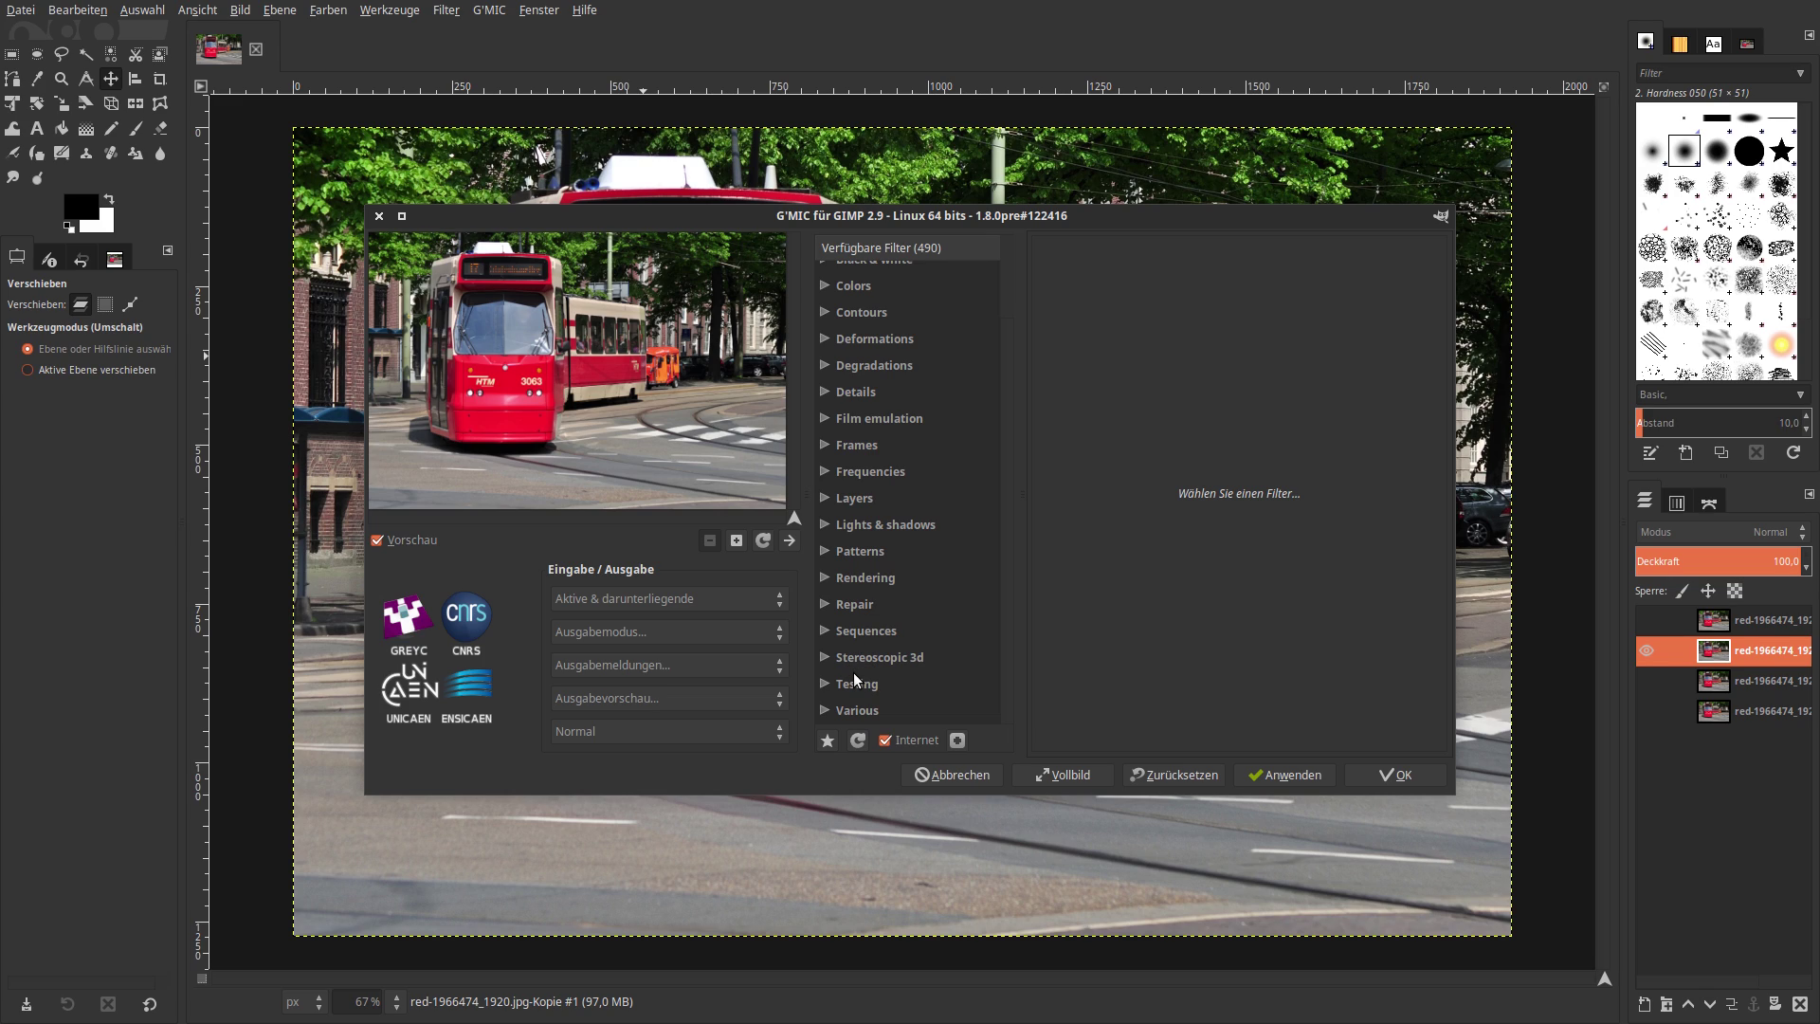
pyautogui.click(827, 682)
pyautogui.click(840, 407)
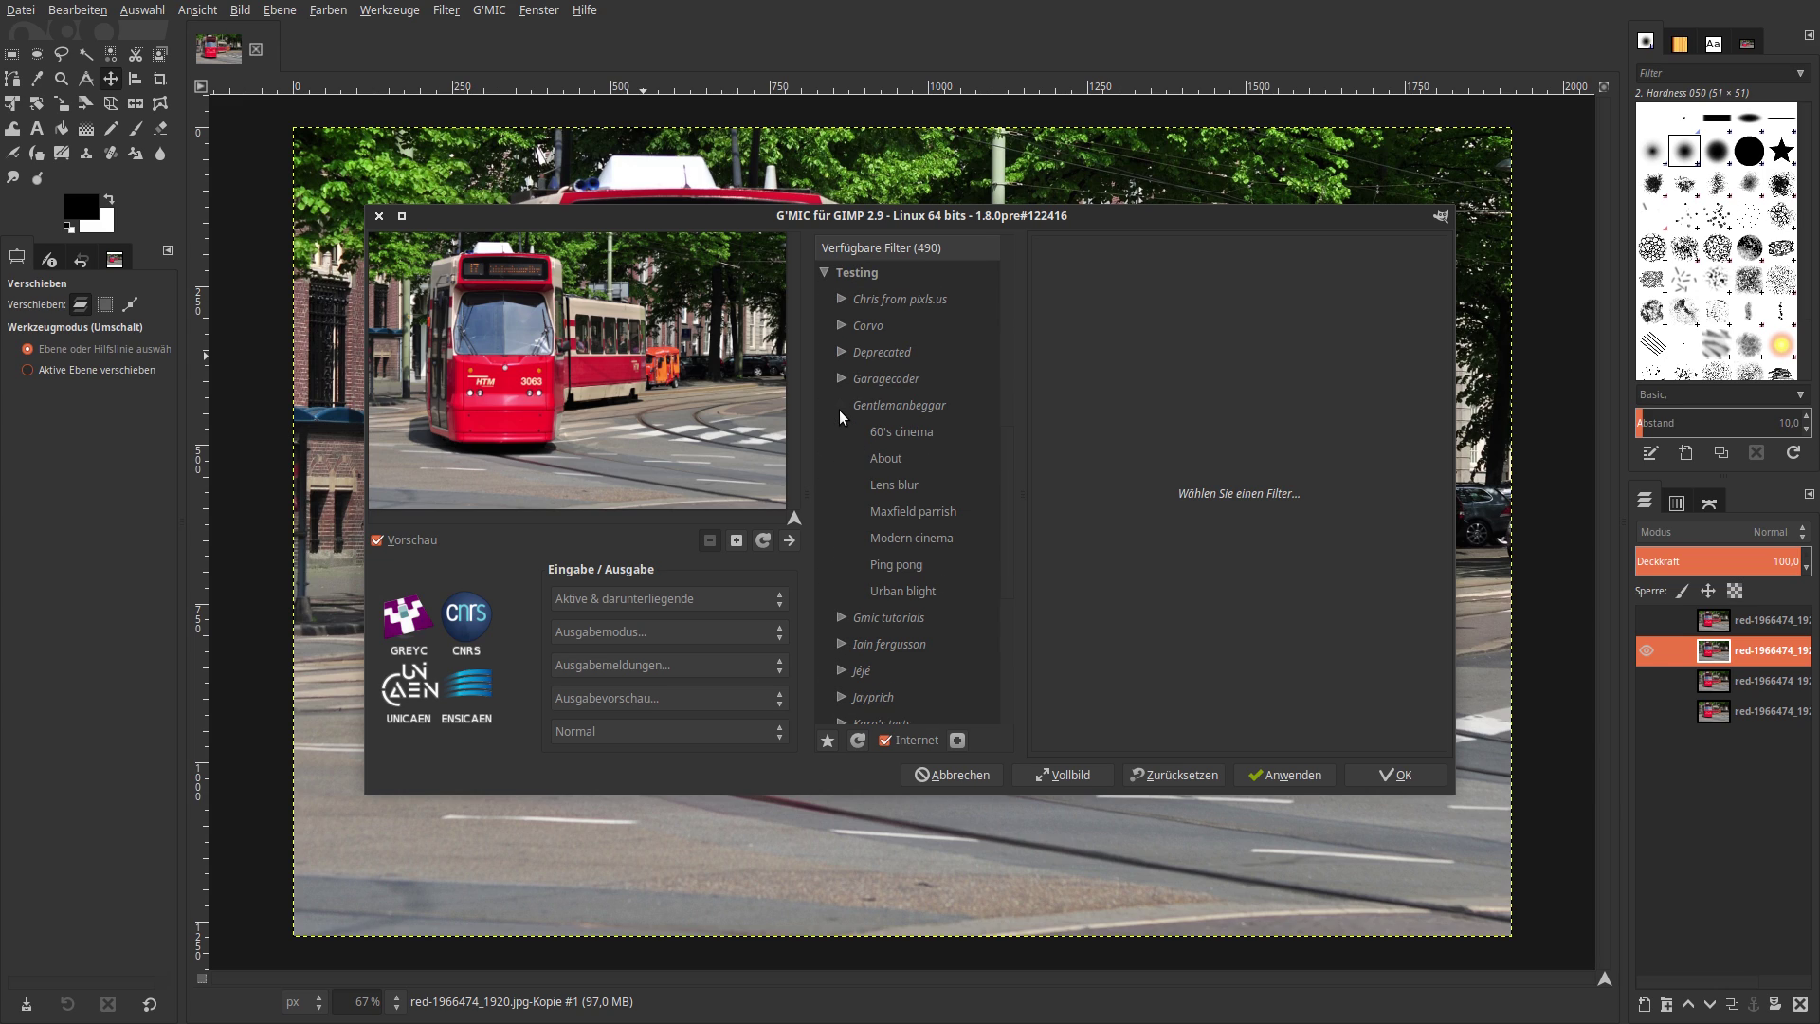
pyautogui.click(891, 489)
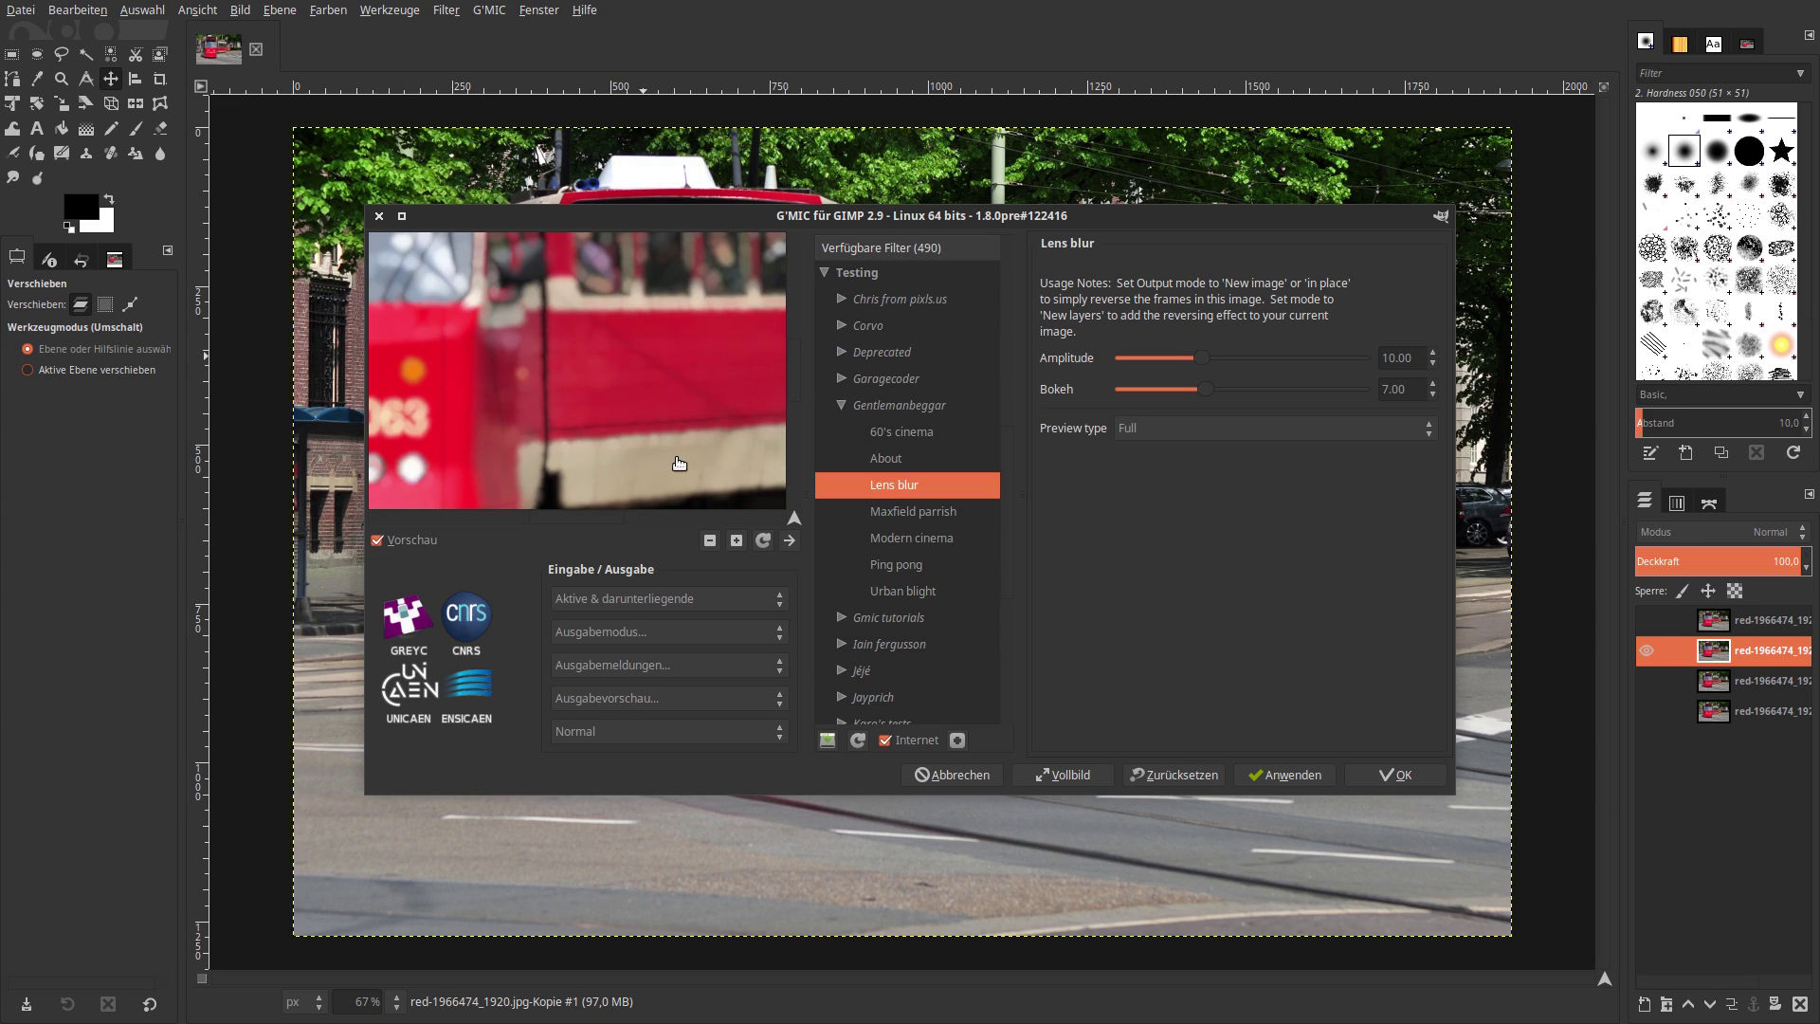
# - Check the blur preview around the tram and apply Lens blur with Amplitude 10.00 and Bokeh 7.00
pyautogui.moveTo(585, 488); pyautogui.dragTo(802, 415)
pyautogui.moveTo(457, 404); pyautogui.dragTo(611, 420)
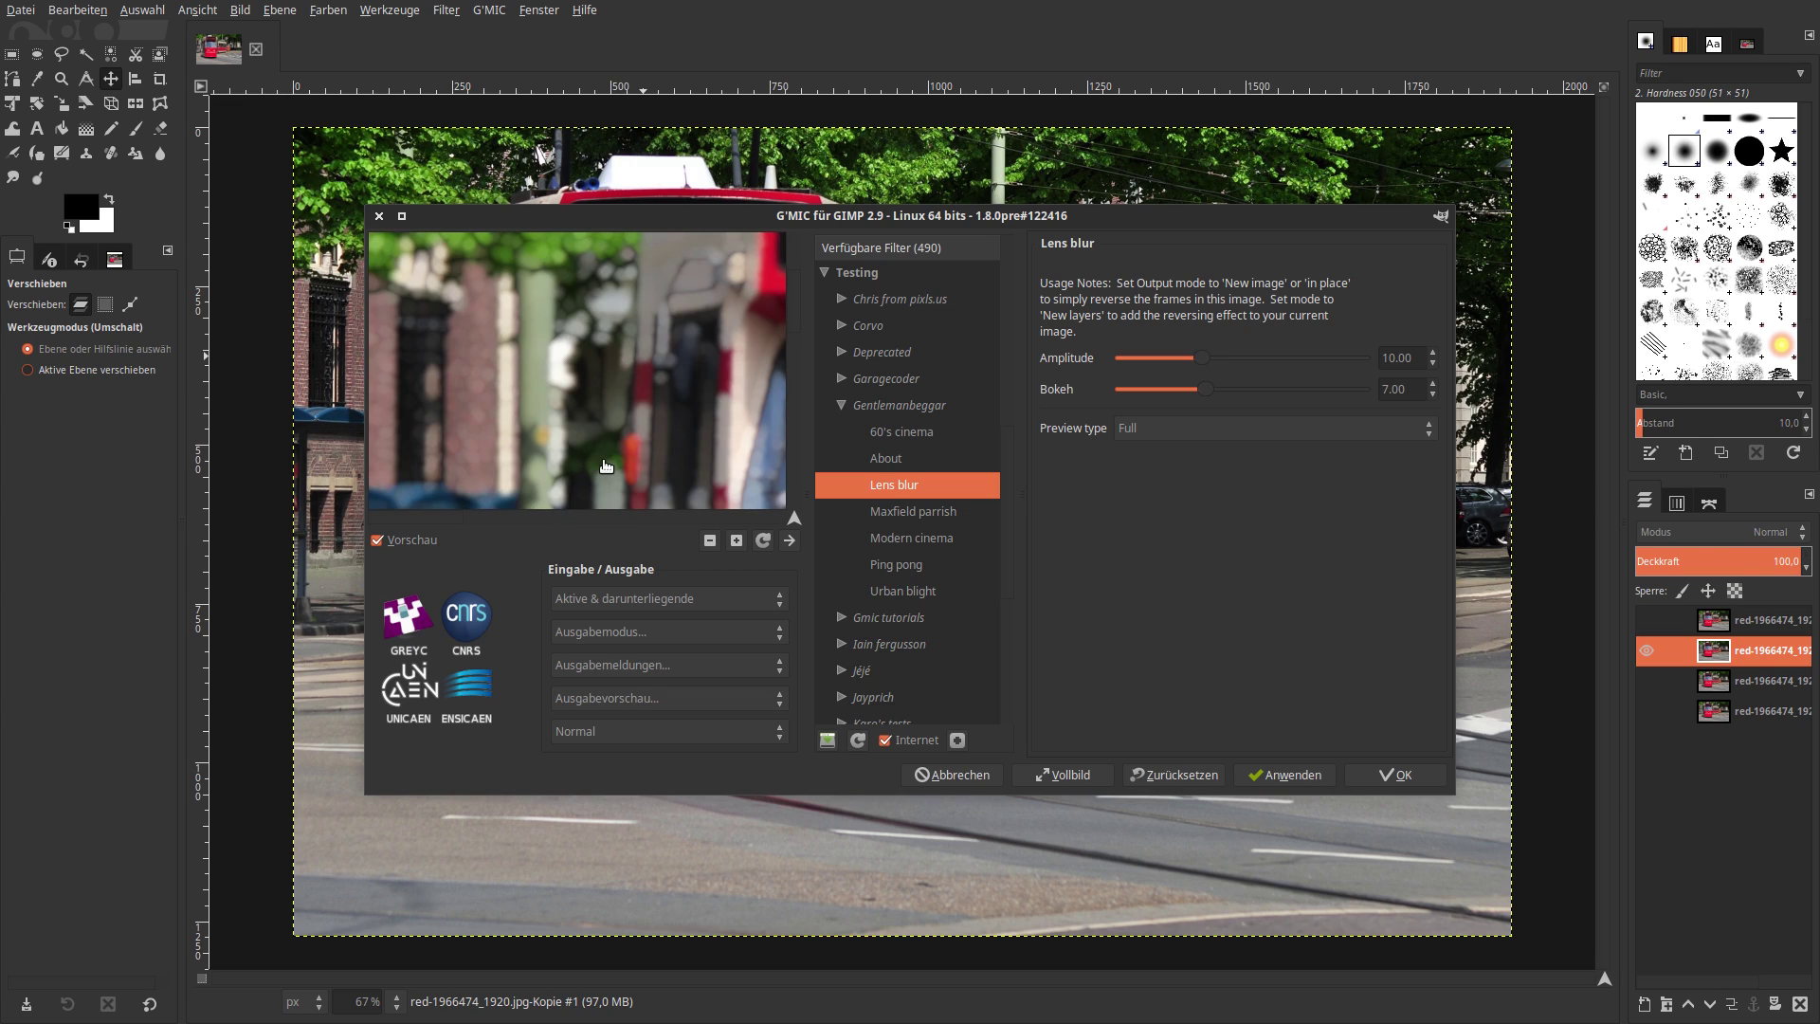
pyautogui.moveTo(697, 430); pyautogui.dragTo(595, 367)
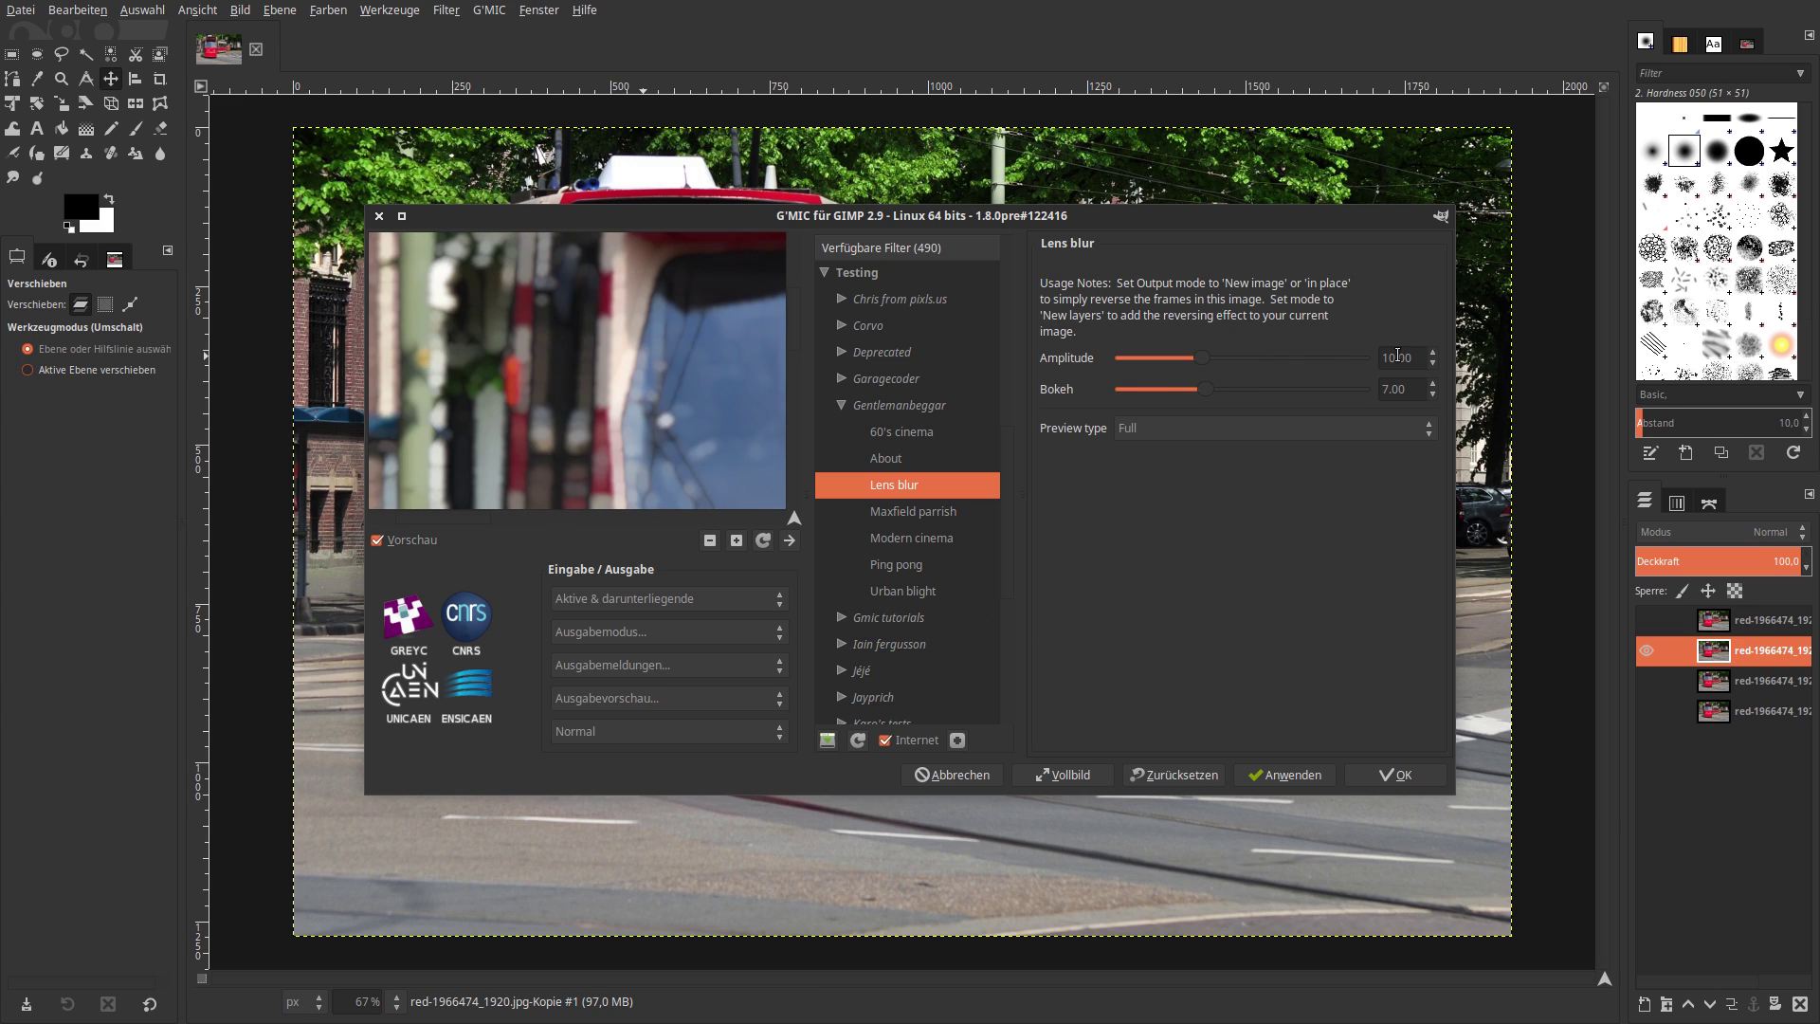
pyautogui.click(1390, 772)
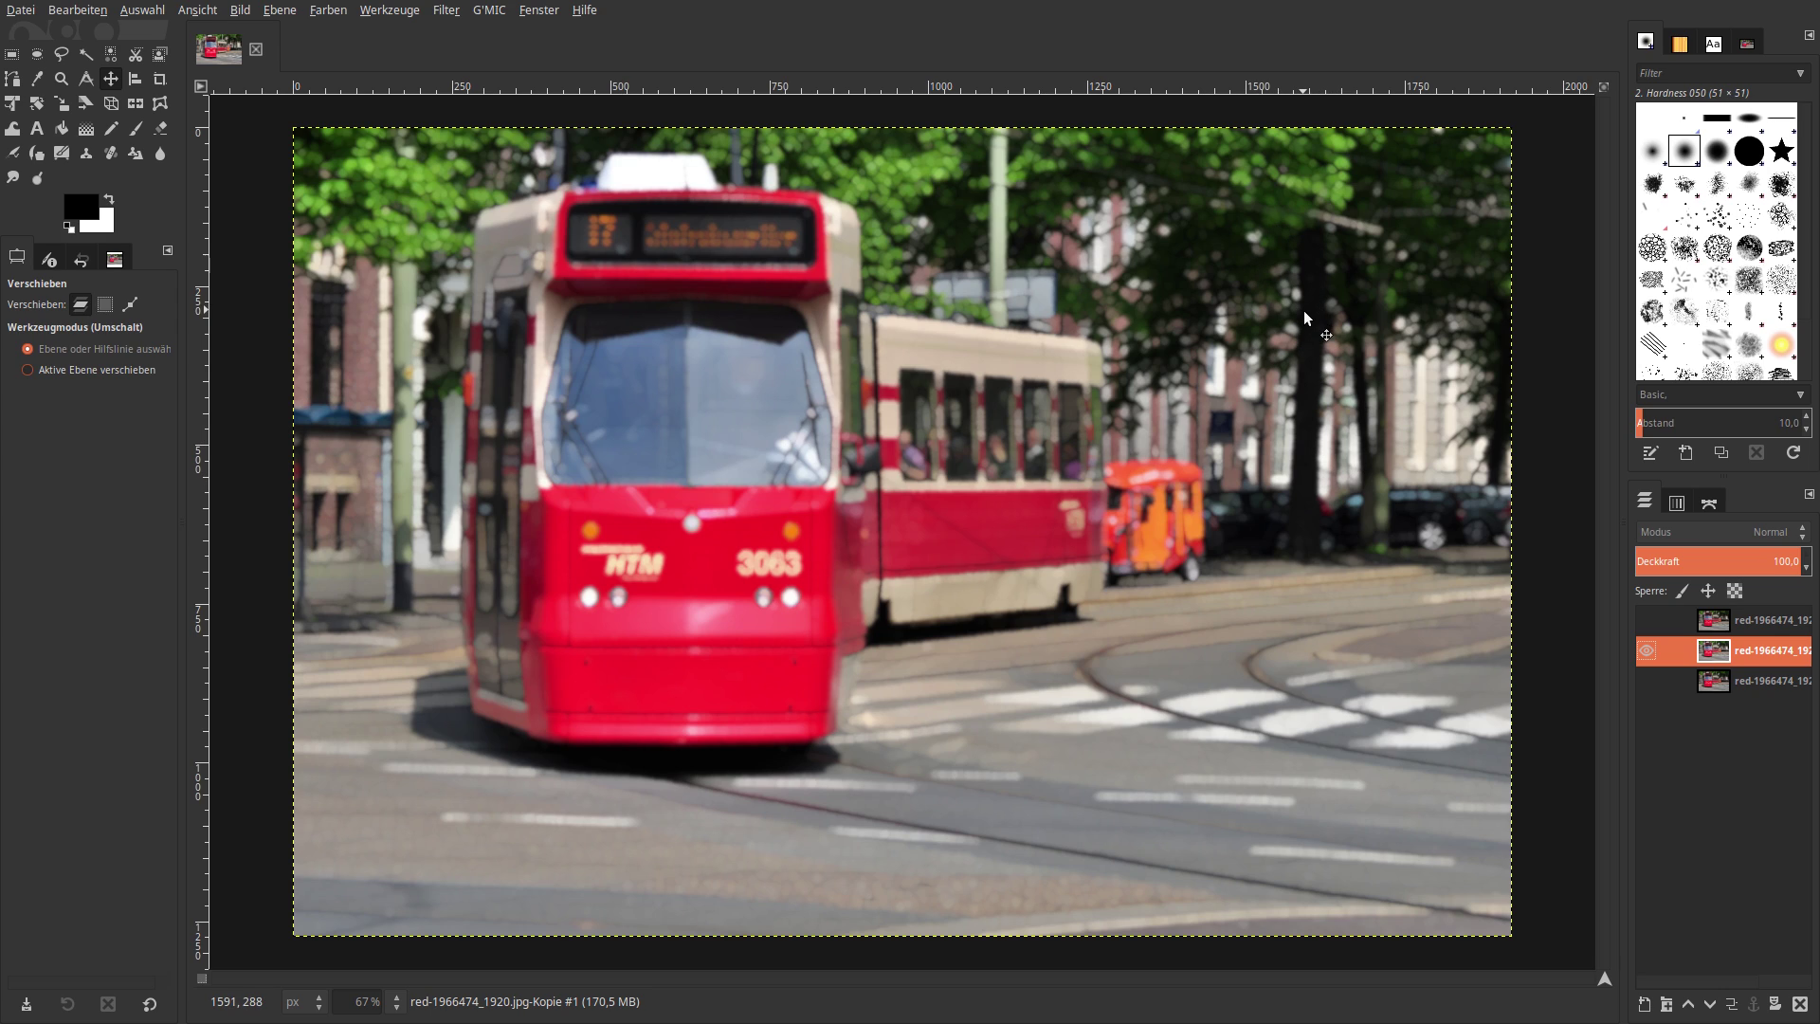
# - Show the sharp top layer and add a black, fully transparent layer mask to it
pyautogui.click(1647, 620)
pyautogui.rightClick(1749, 623)
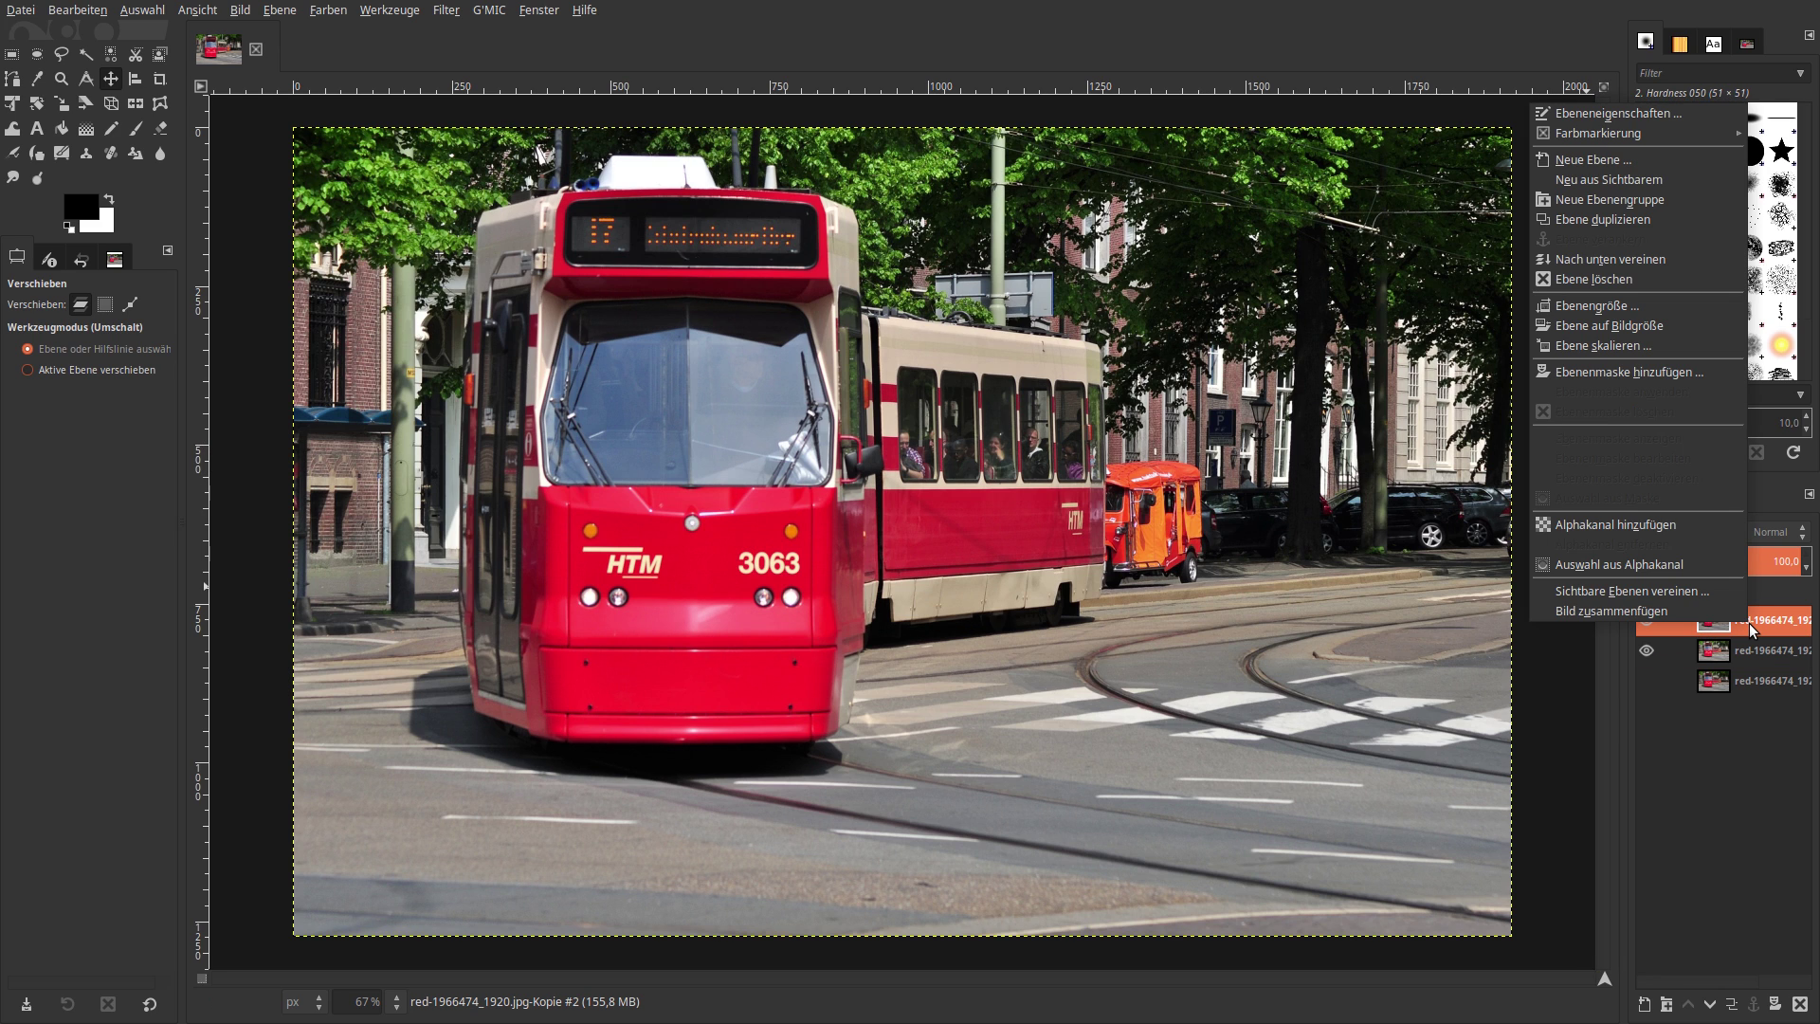
pyautogui.click(1651, 379)
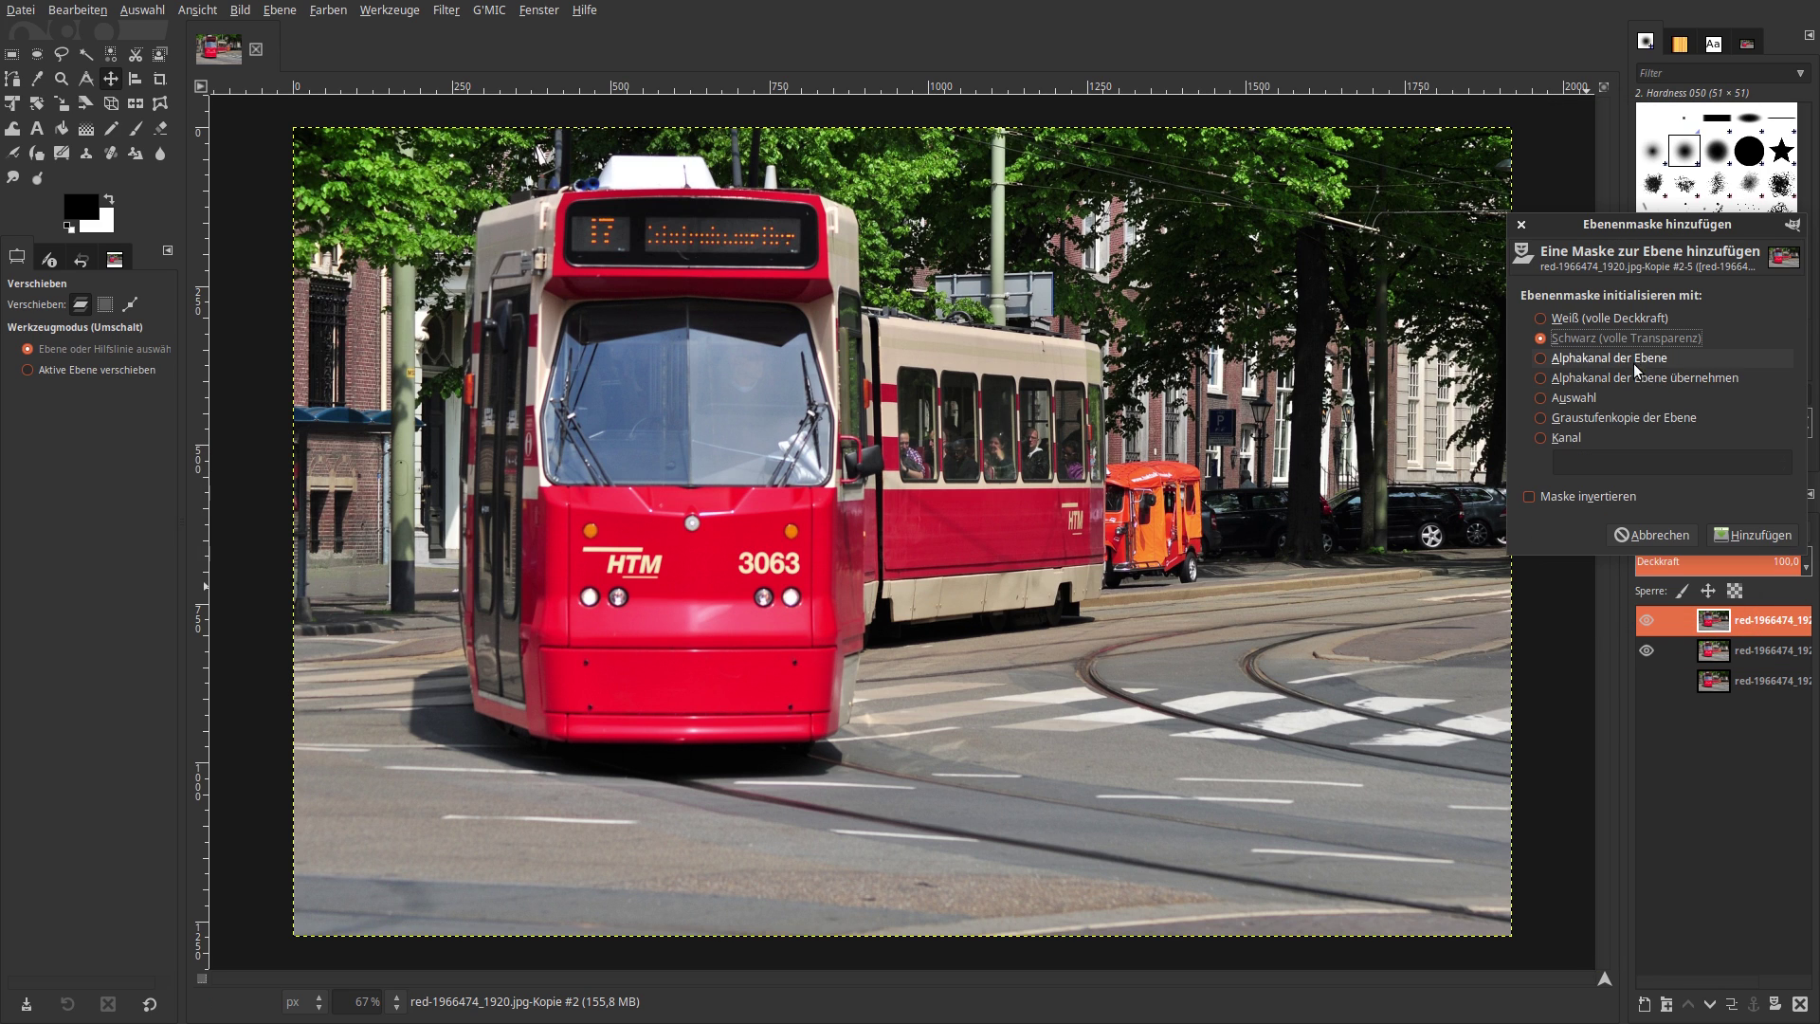
pyautogui.click(1622, 341)
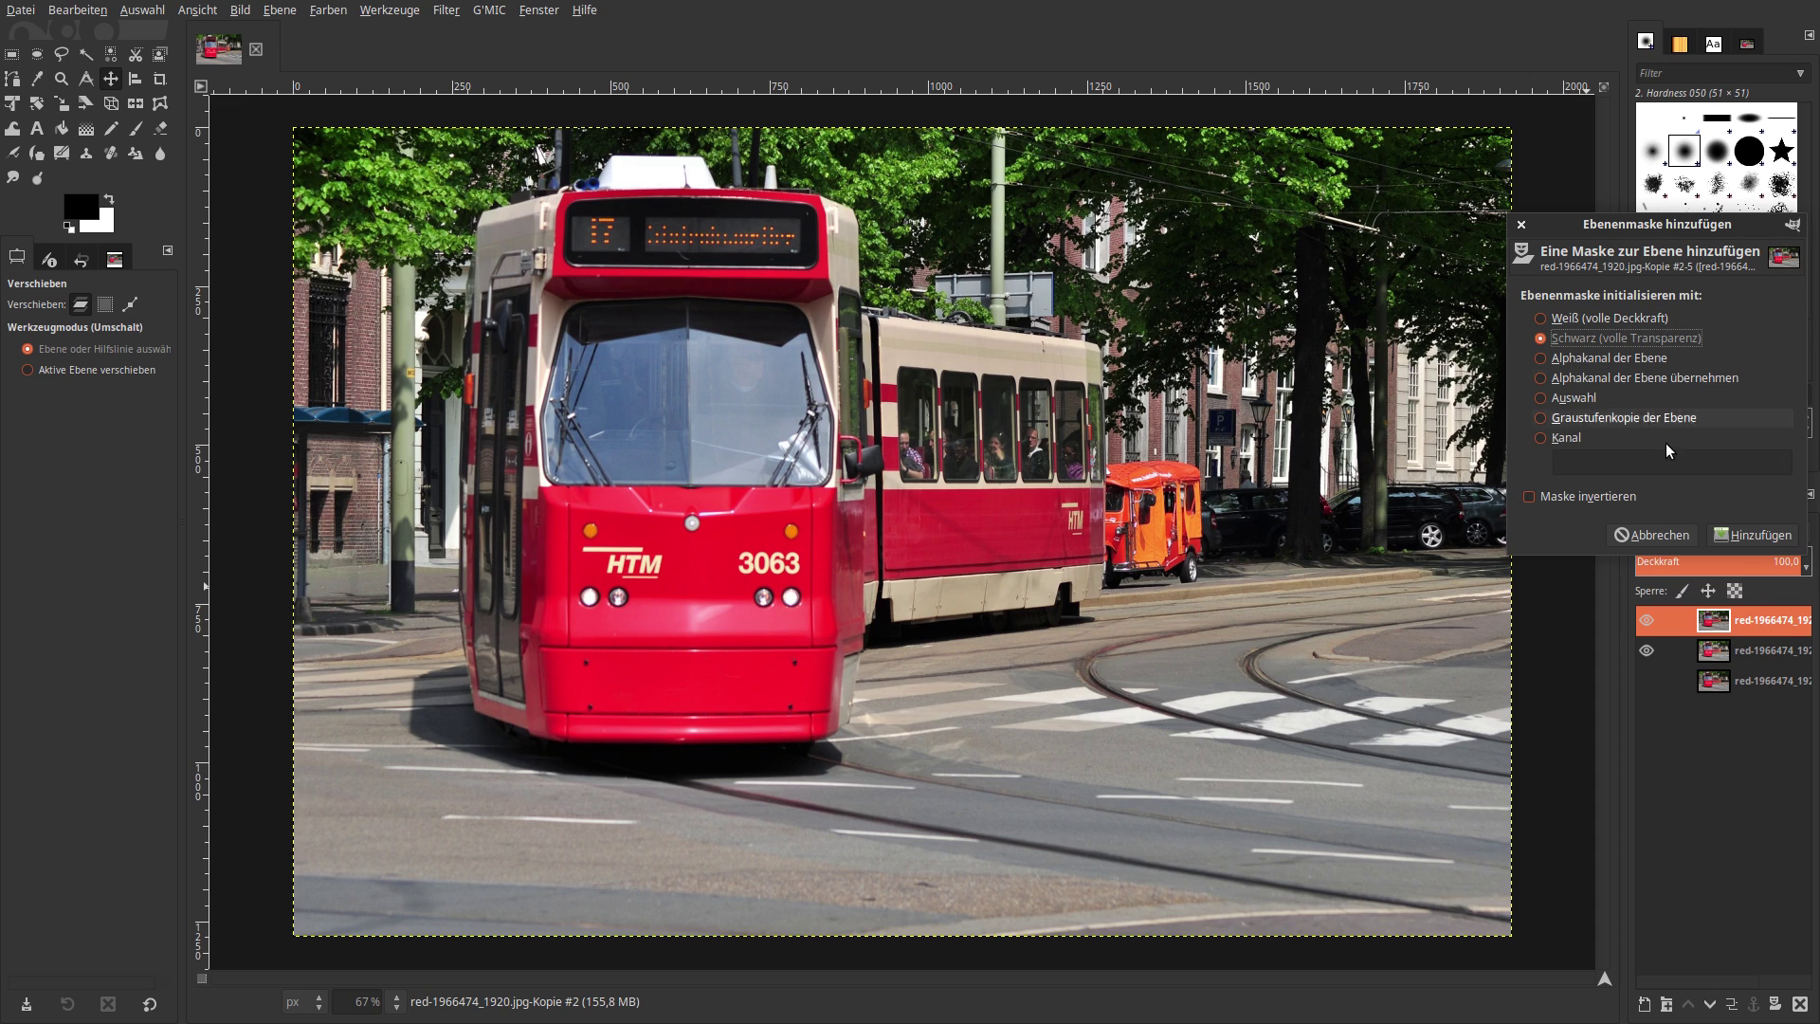
pyautogui.click(1717, 537)
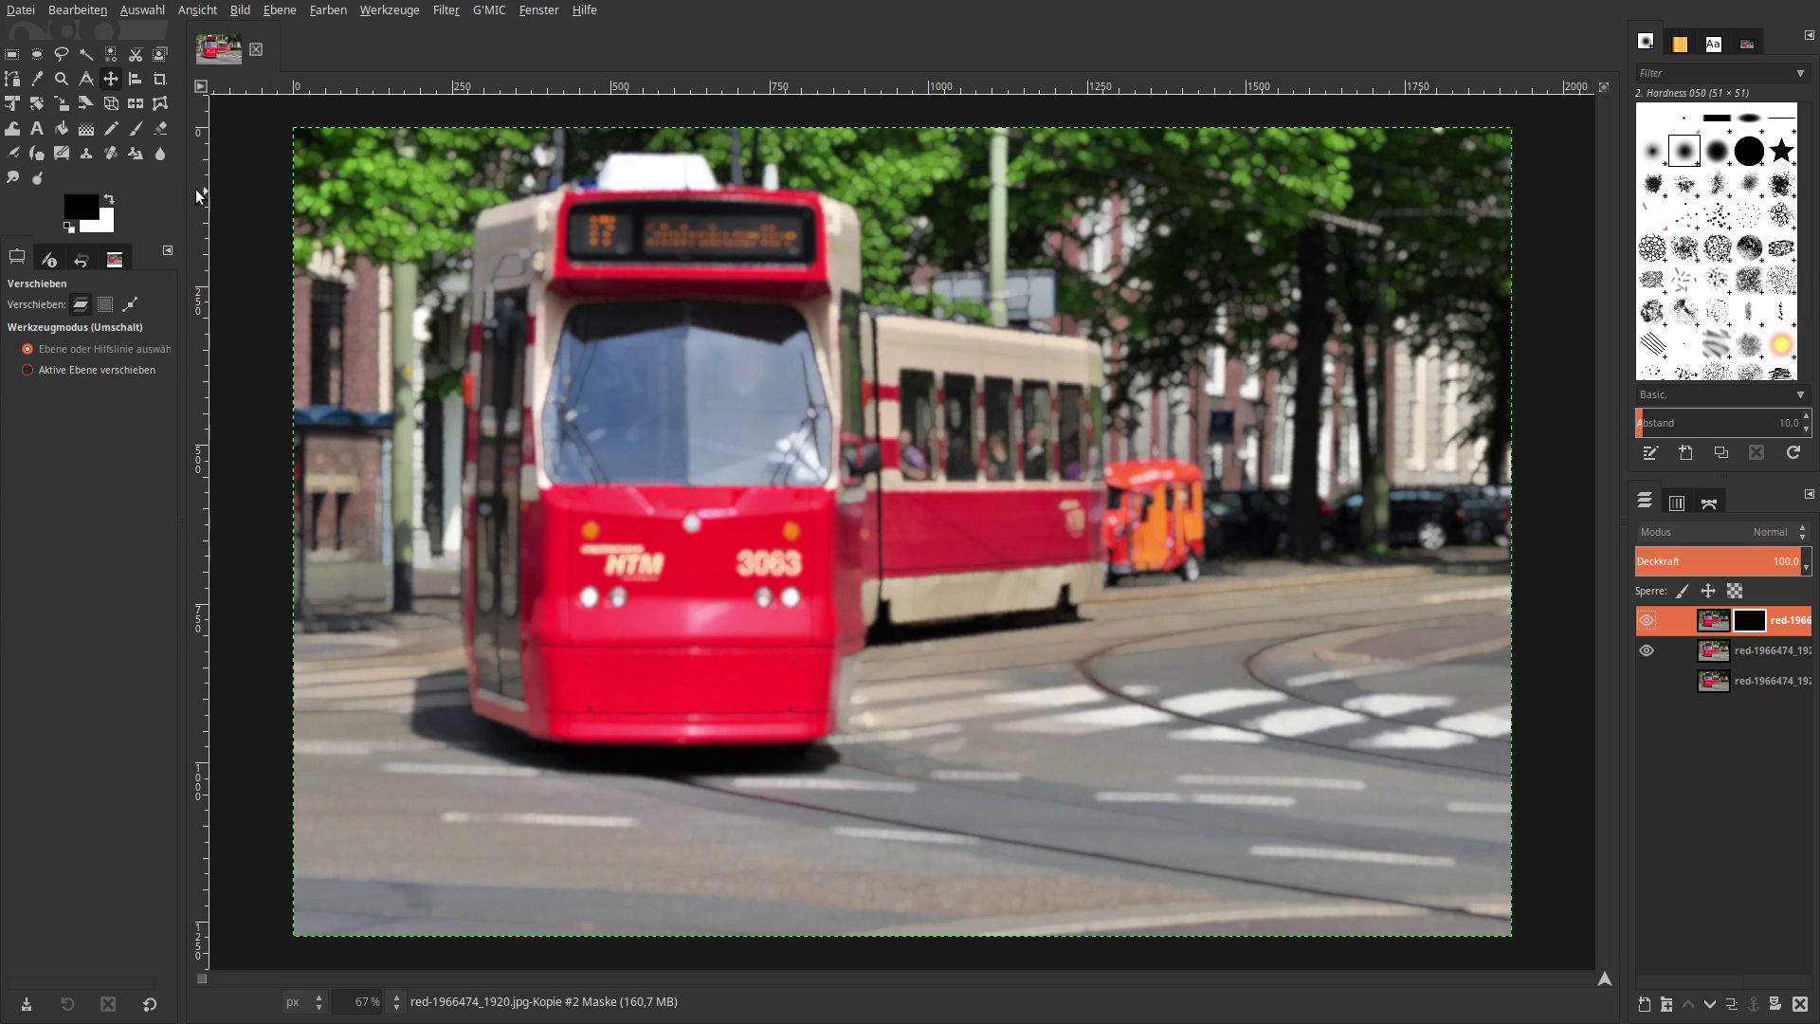
# - Set up a white Hardness 025 paintbrush with hardness 0, smooth stroke enabled and a size of about 280
pyautogui.click(110, 197)
pyautogui.click(134, 132)
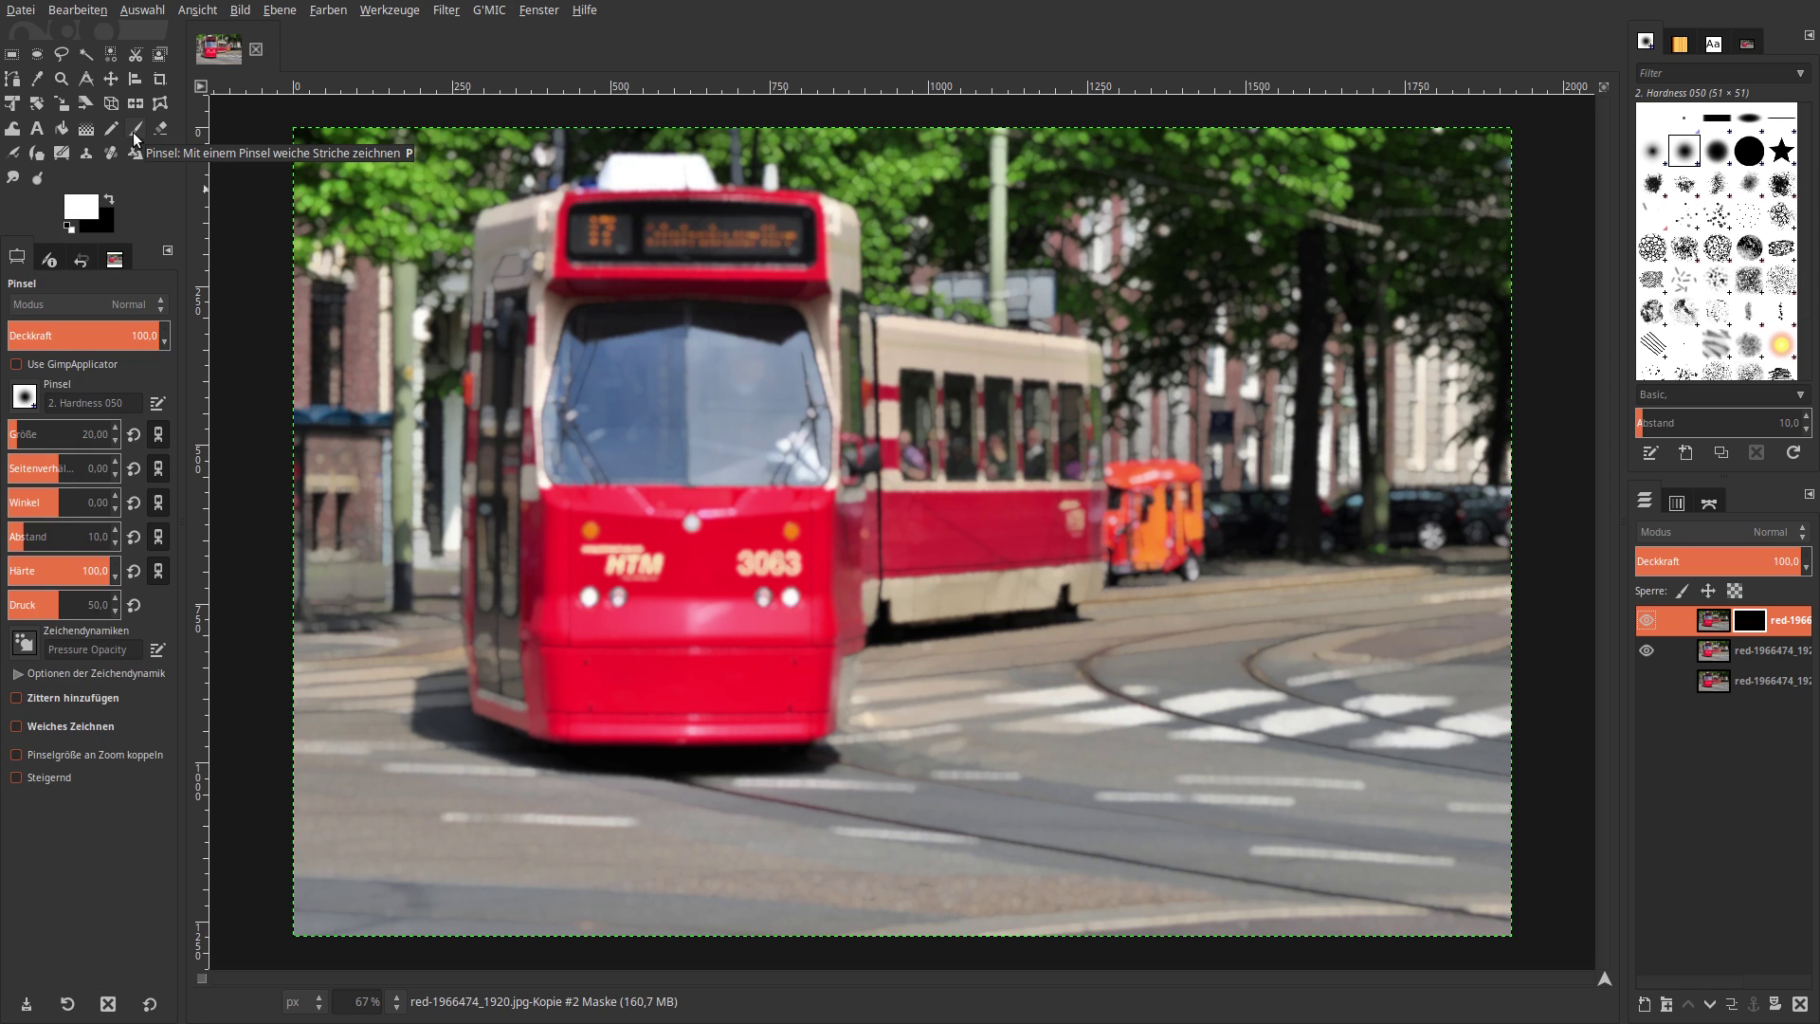
pyautogui.click(25, 397)
pyautogui.click(145, 431)
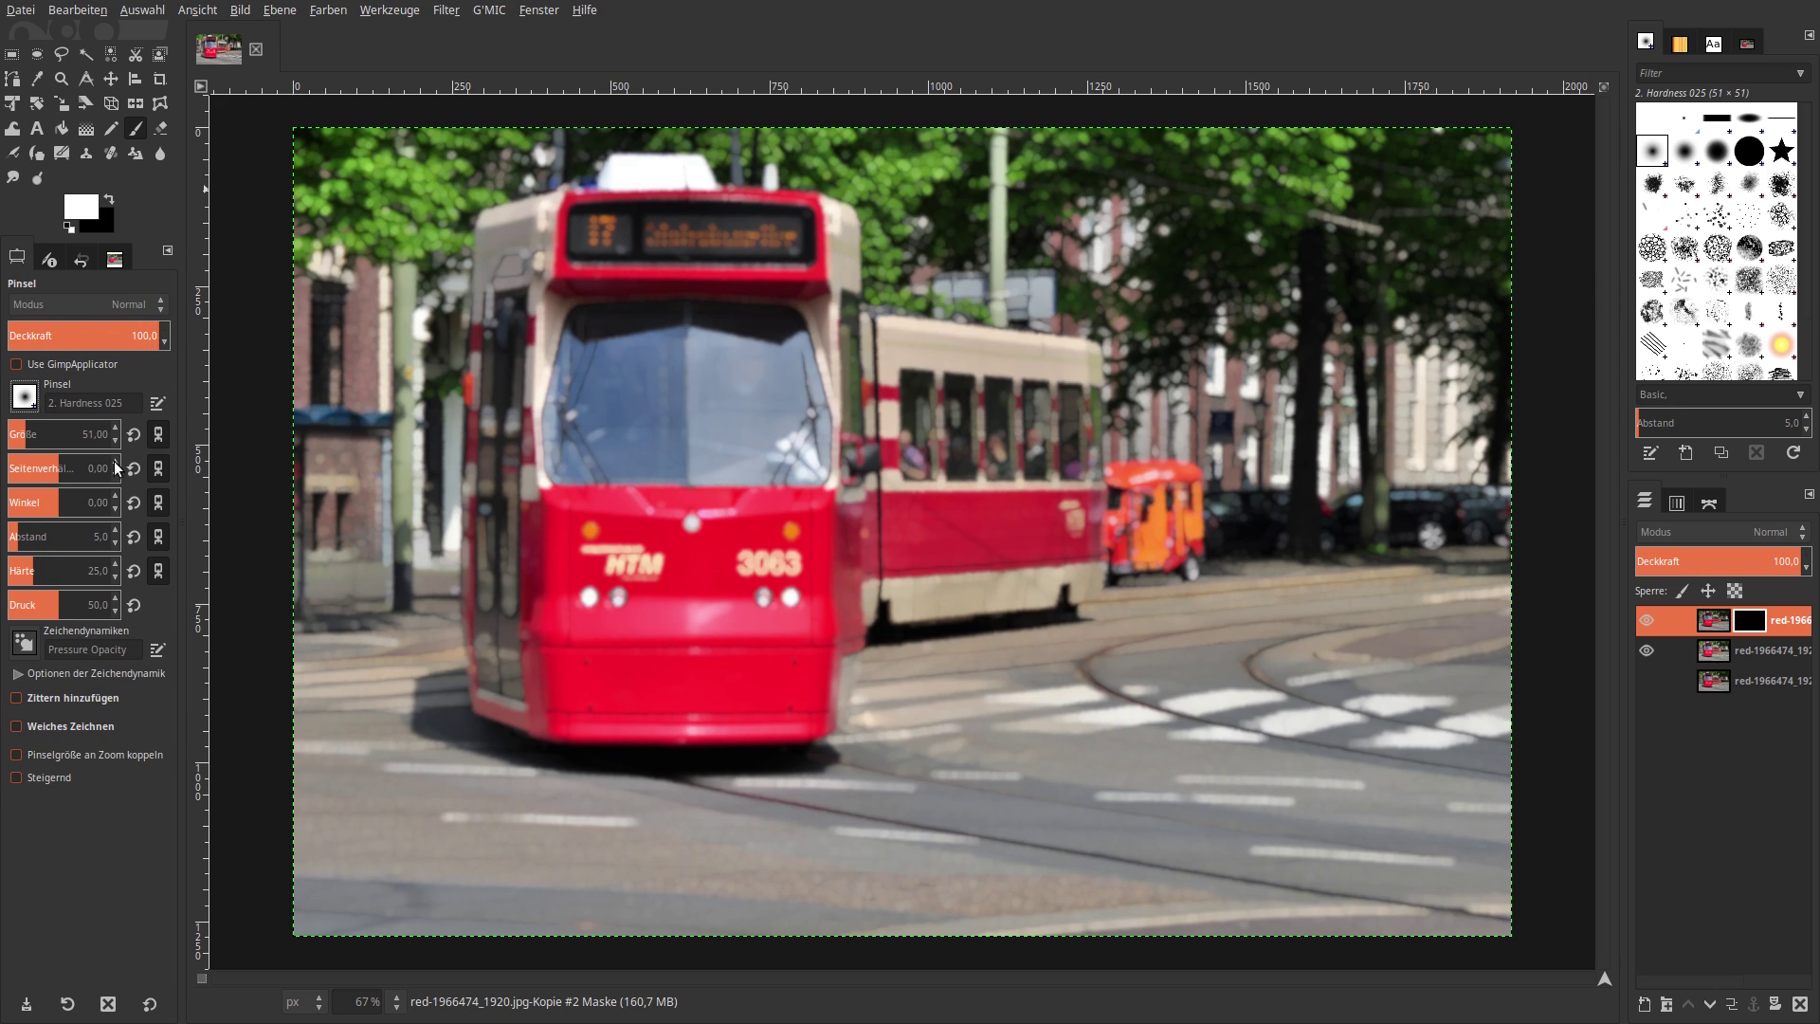
pyautogui.moveTo(27, 571); pyautogui.dragTo(6, 572)
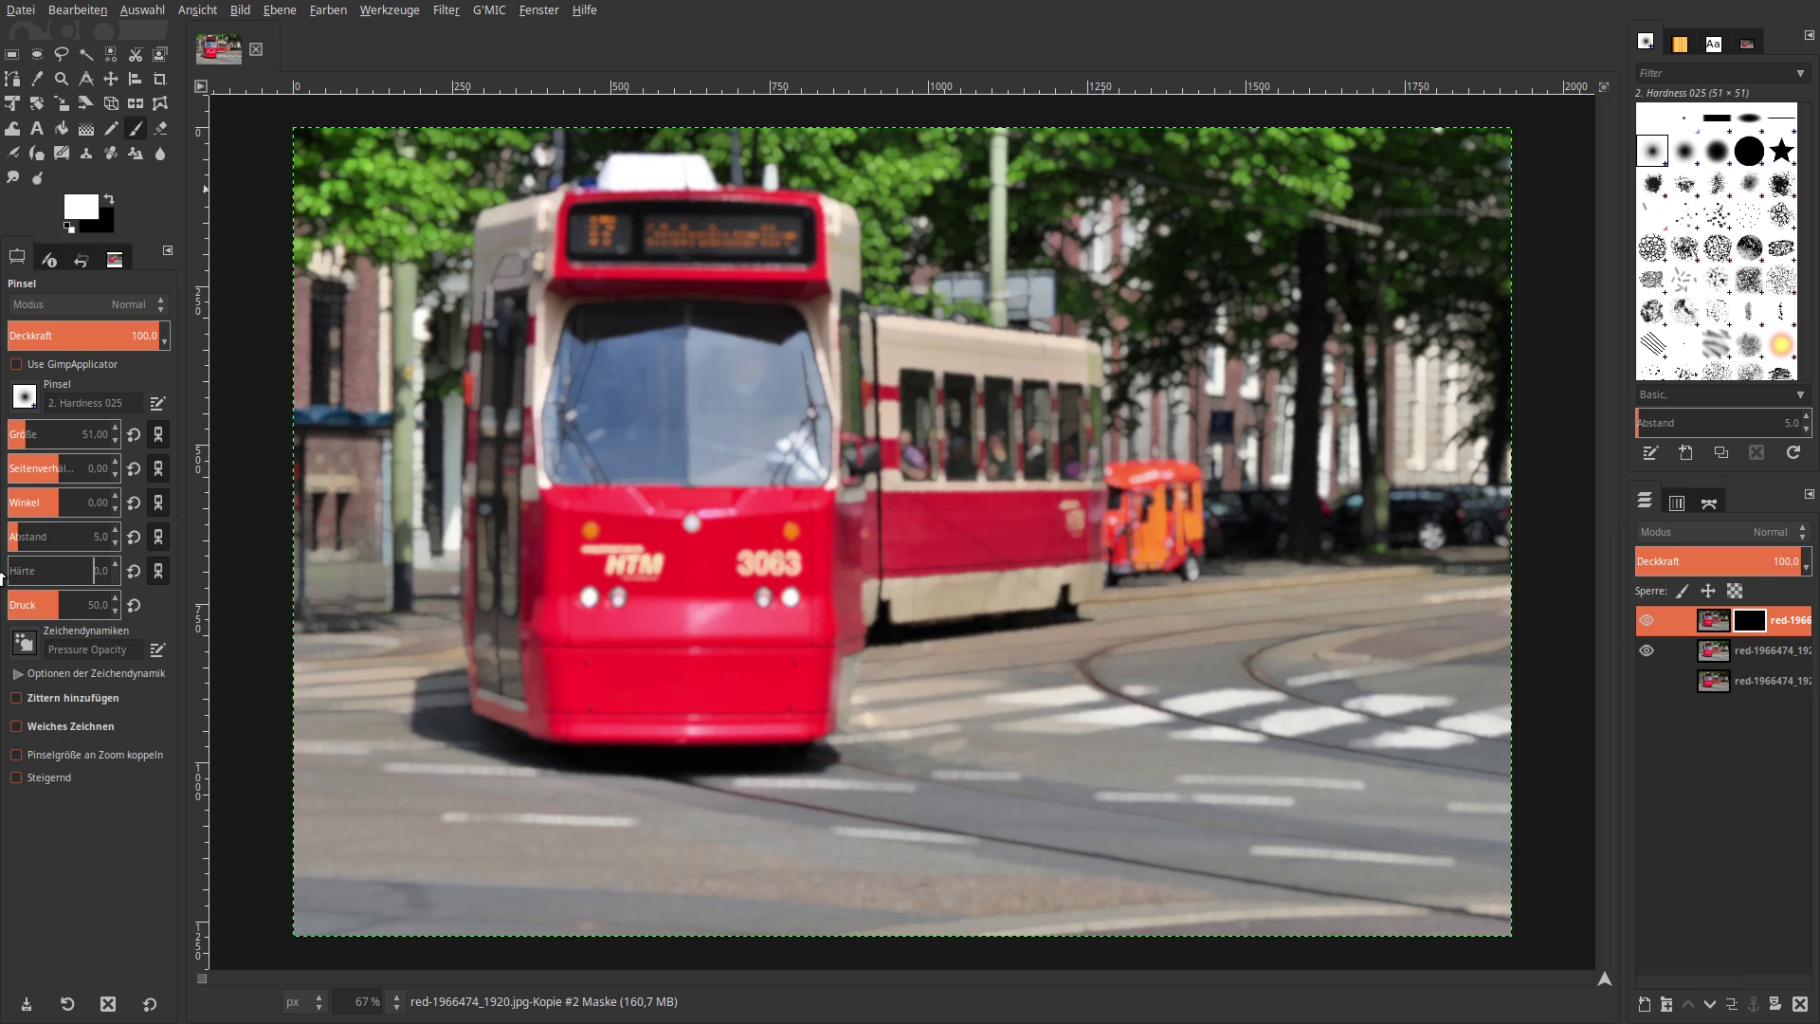
pyautogui.click(35, 727)
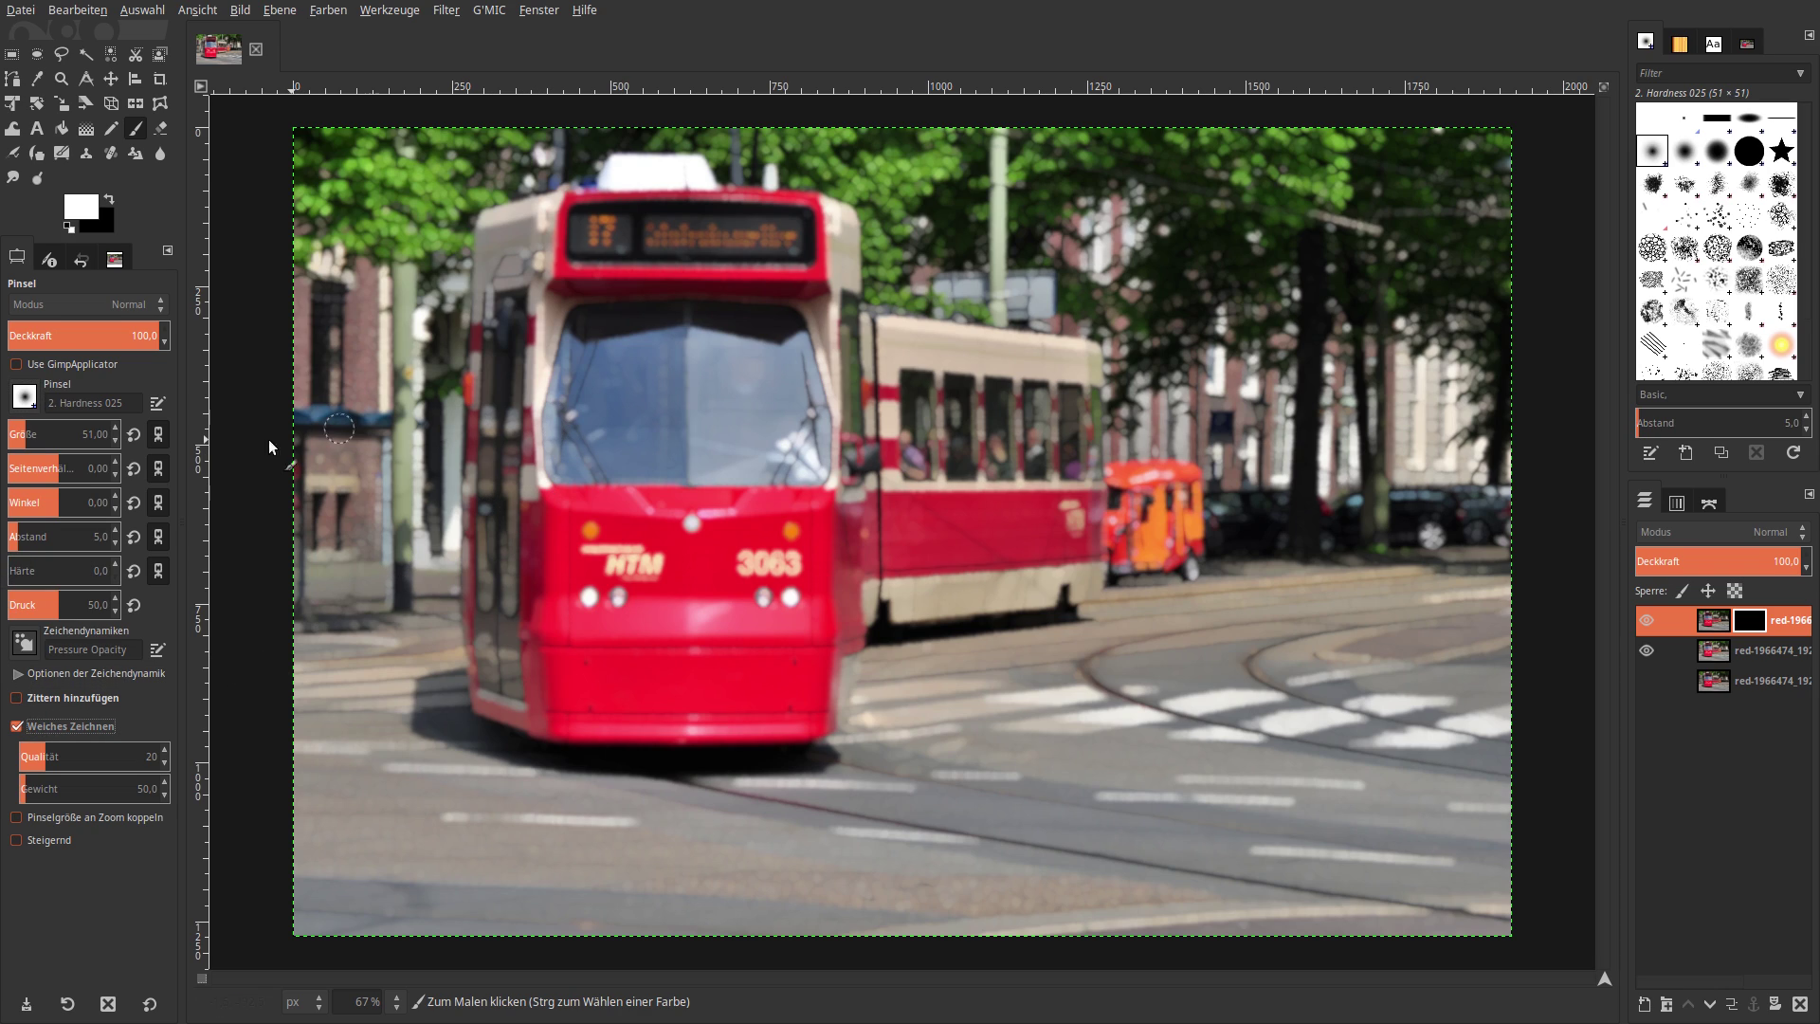
pyautogui.moveTo(59, 434); pyautogui.dragTo(90, 434)
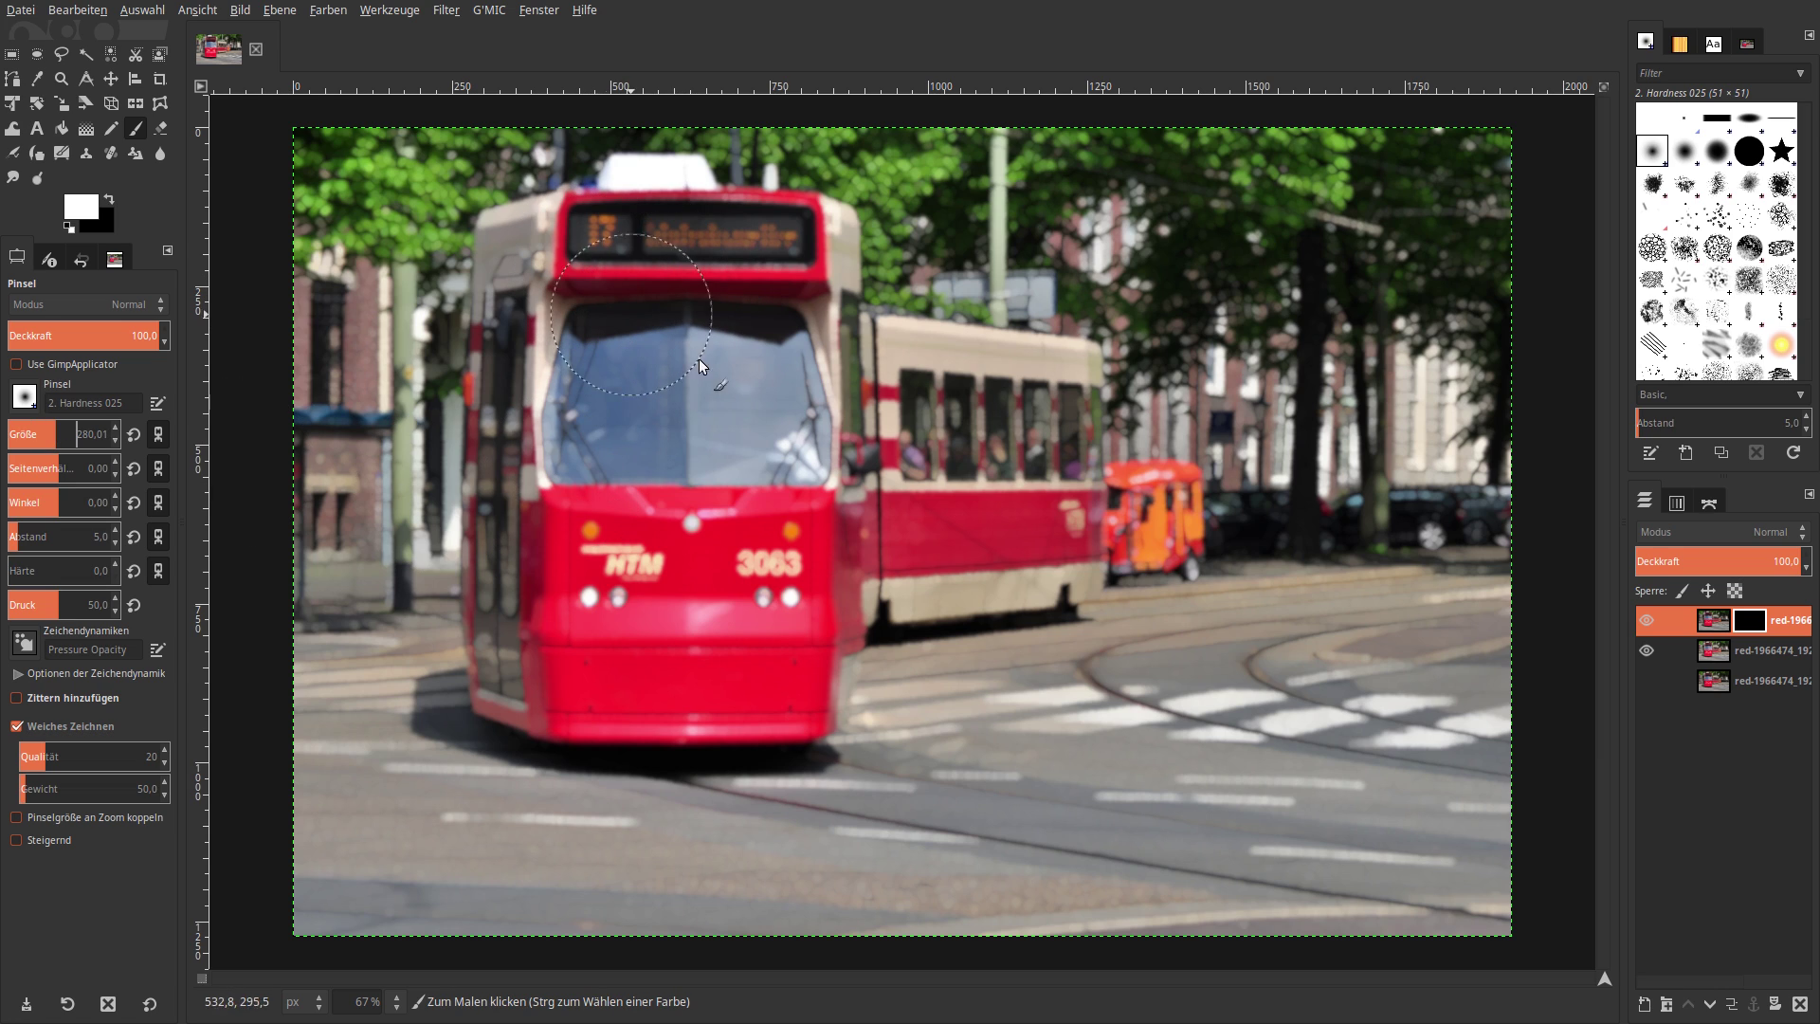
# - Paint white on the mask over the tram's front car, reducing the brush size to about 155
pyautogui.moveTo(578, 227)
pyautogui.mouseDown()
pyautogui.moveTo(582, 532)
pyautogui.moveTo(561, 303)
pyautogui.moveTo(536, 567)
pyautogui.moveTo(556, 674)
pyautogui.moveTo(702, 681)
pyautogui.moveTo(793, 584)
pyautogui.moveTo(783, 702)
pyautogui.moveTo(617, 680)
pyautogui.moveTo(536, 550)
pyautogui.moveTo(533, 263)
pyautogui.mouseUp()
pyautogui.moveTo(54, 440); pyautogui.dragTo(40, 439)
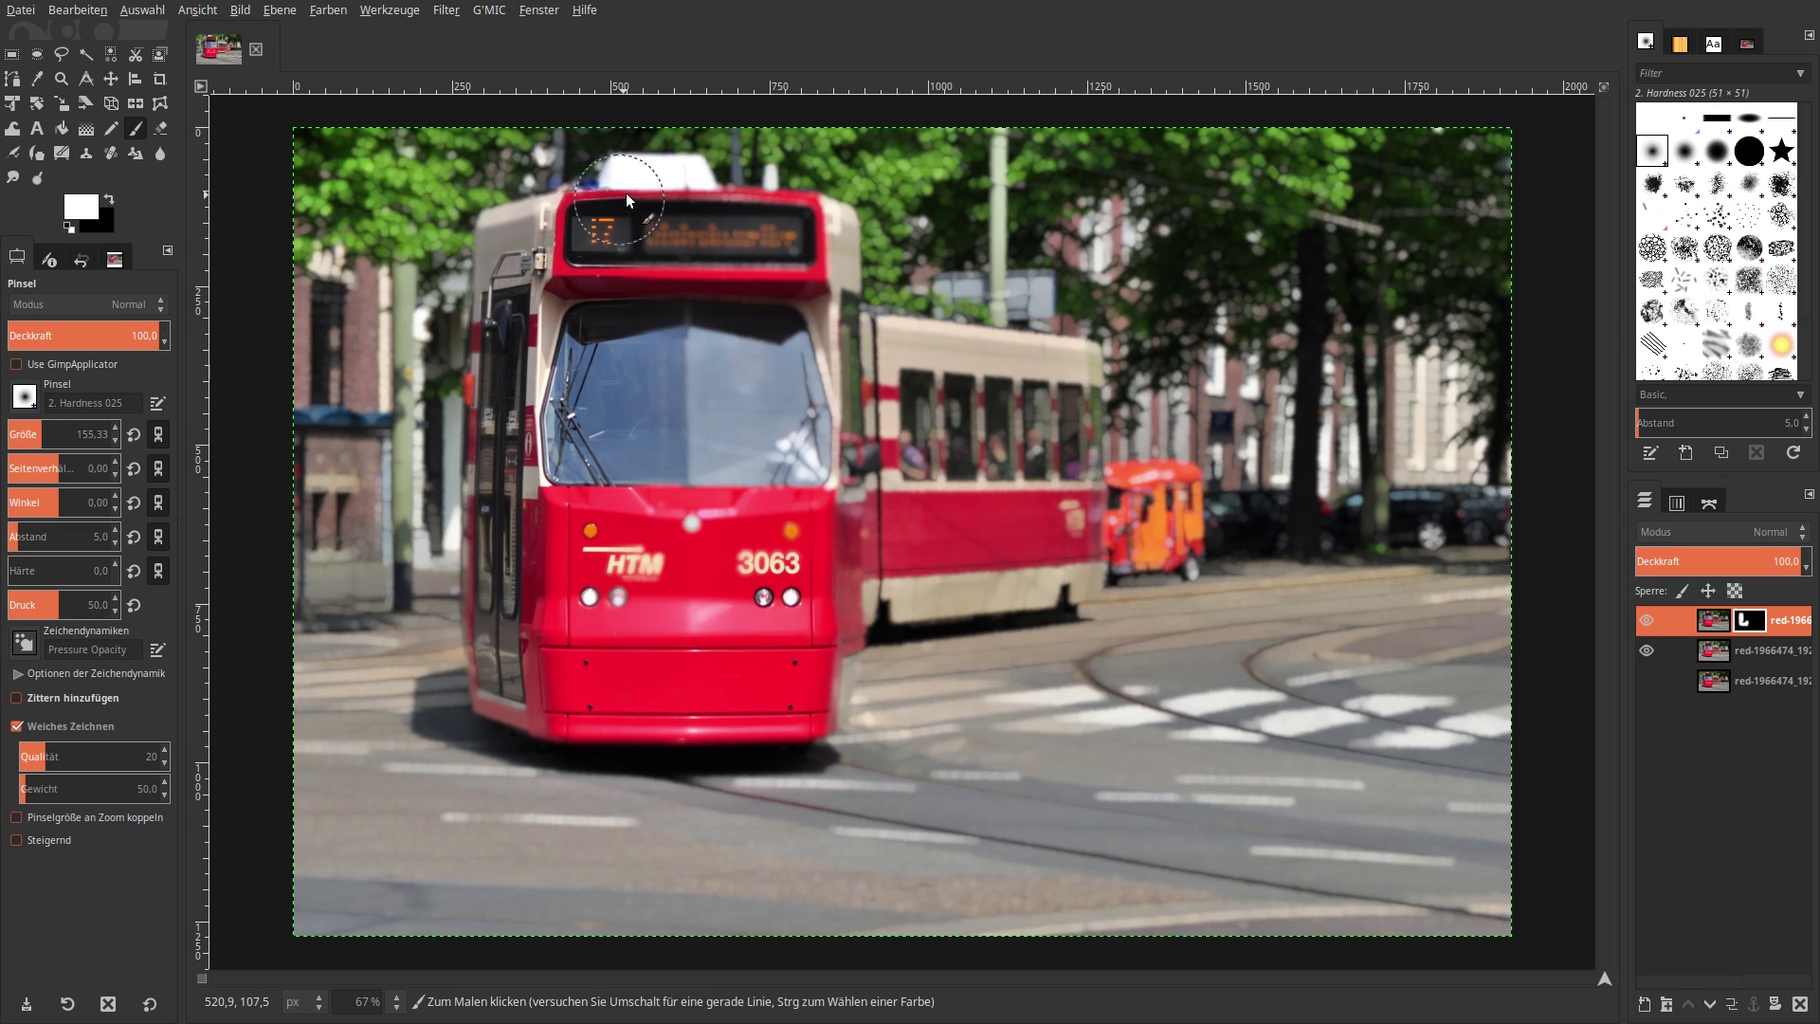
pyautogui.moveTo(692, 201)
pyautogui.mouseDown()
pyautogui.moveTo(827, 255)
pyautogui.moveTo(779, 273)
pyautogui.moveTo(595, 272)
pyautogui.mouseUp()
pyautogui.moveTo(674, 351); pyautogui.dragTo(749, 483)
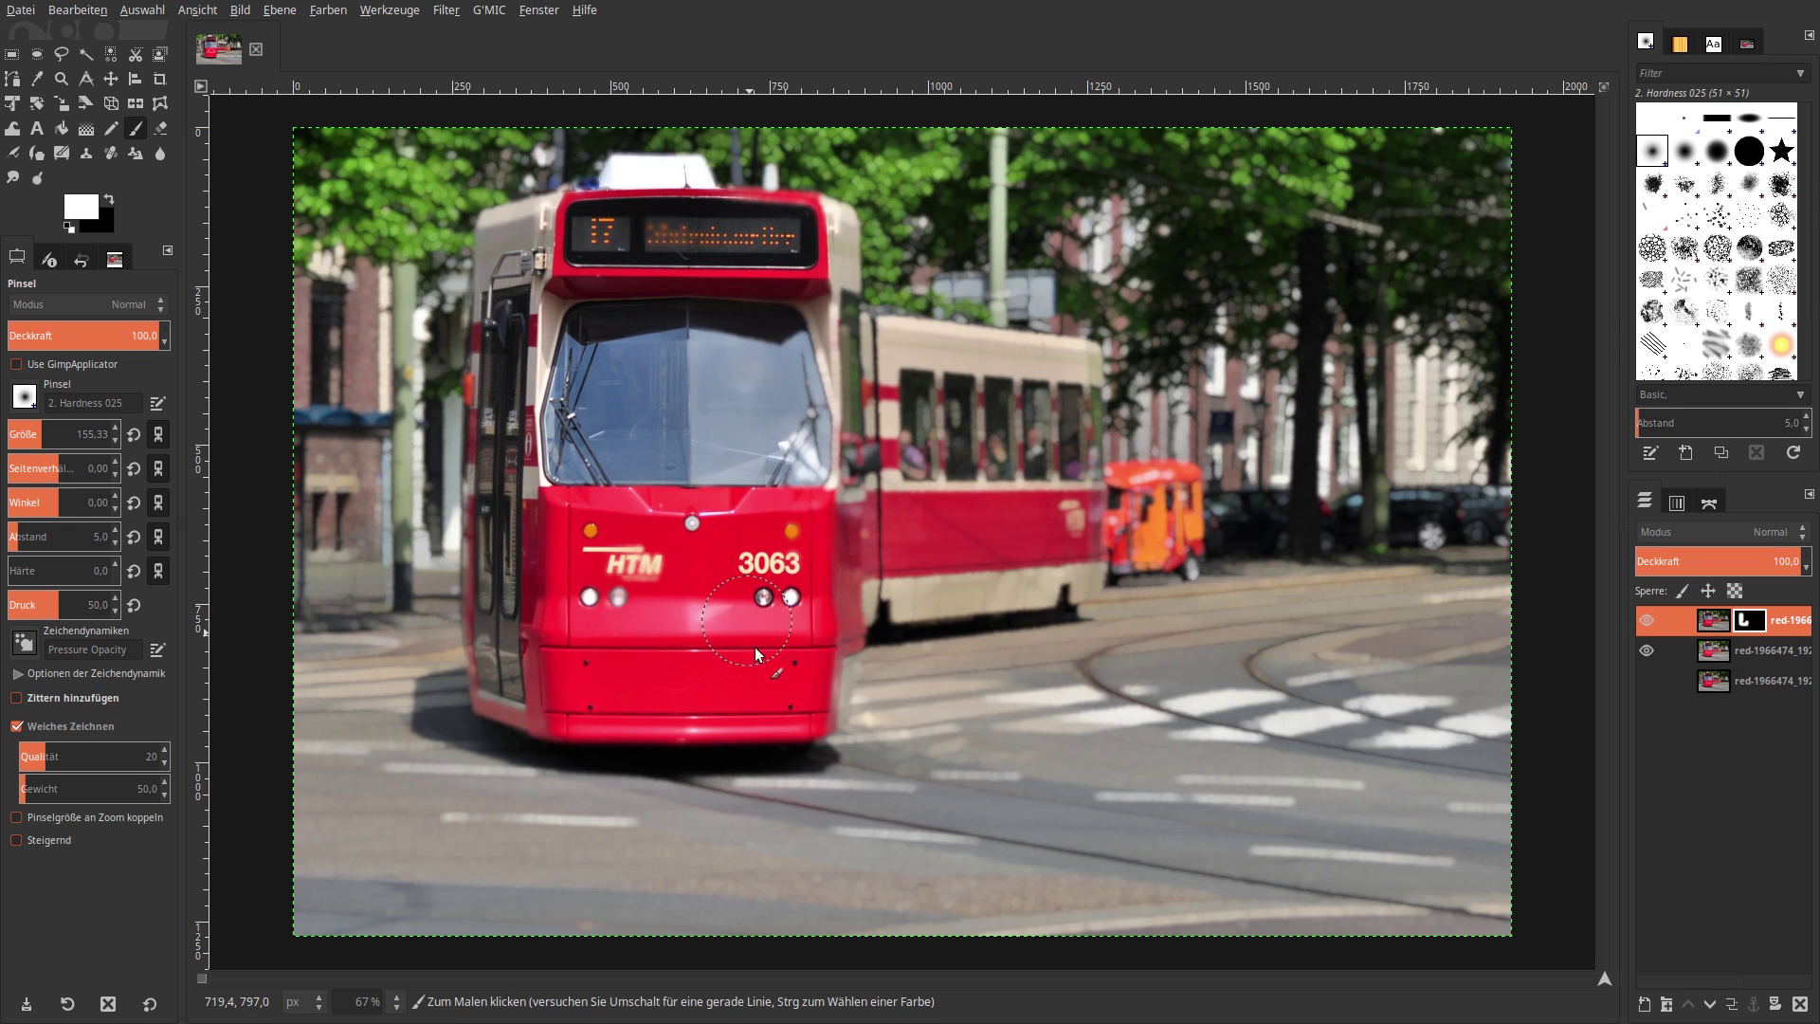
# - Paint white on the mask over the rear carriage and the remaining blurred areas of the tram's front
pyautogui.moveTo(855, 586); pyautogui.dragTo(890, 582)
pyautogui.moveTo(1077, 572); pyautogui.dragTo(1079, 476)
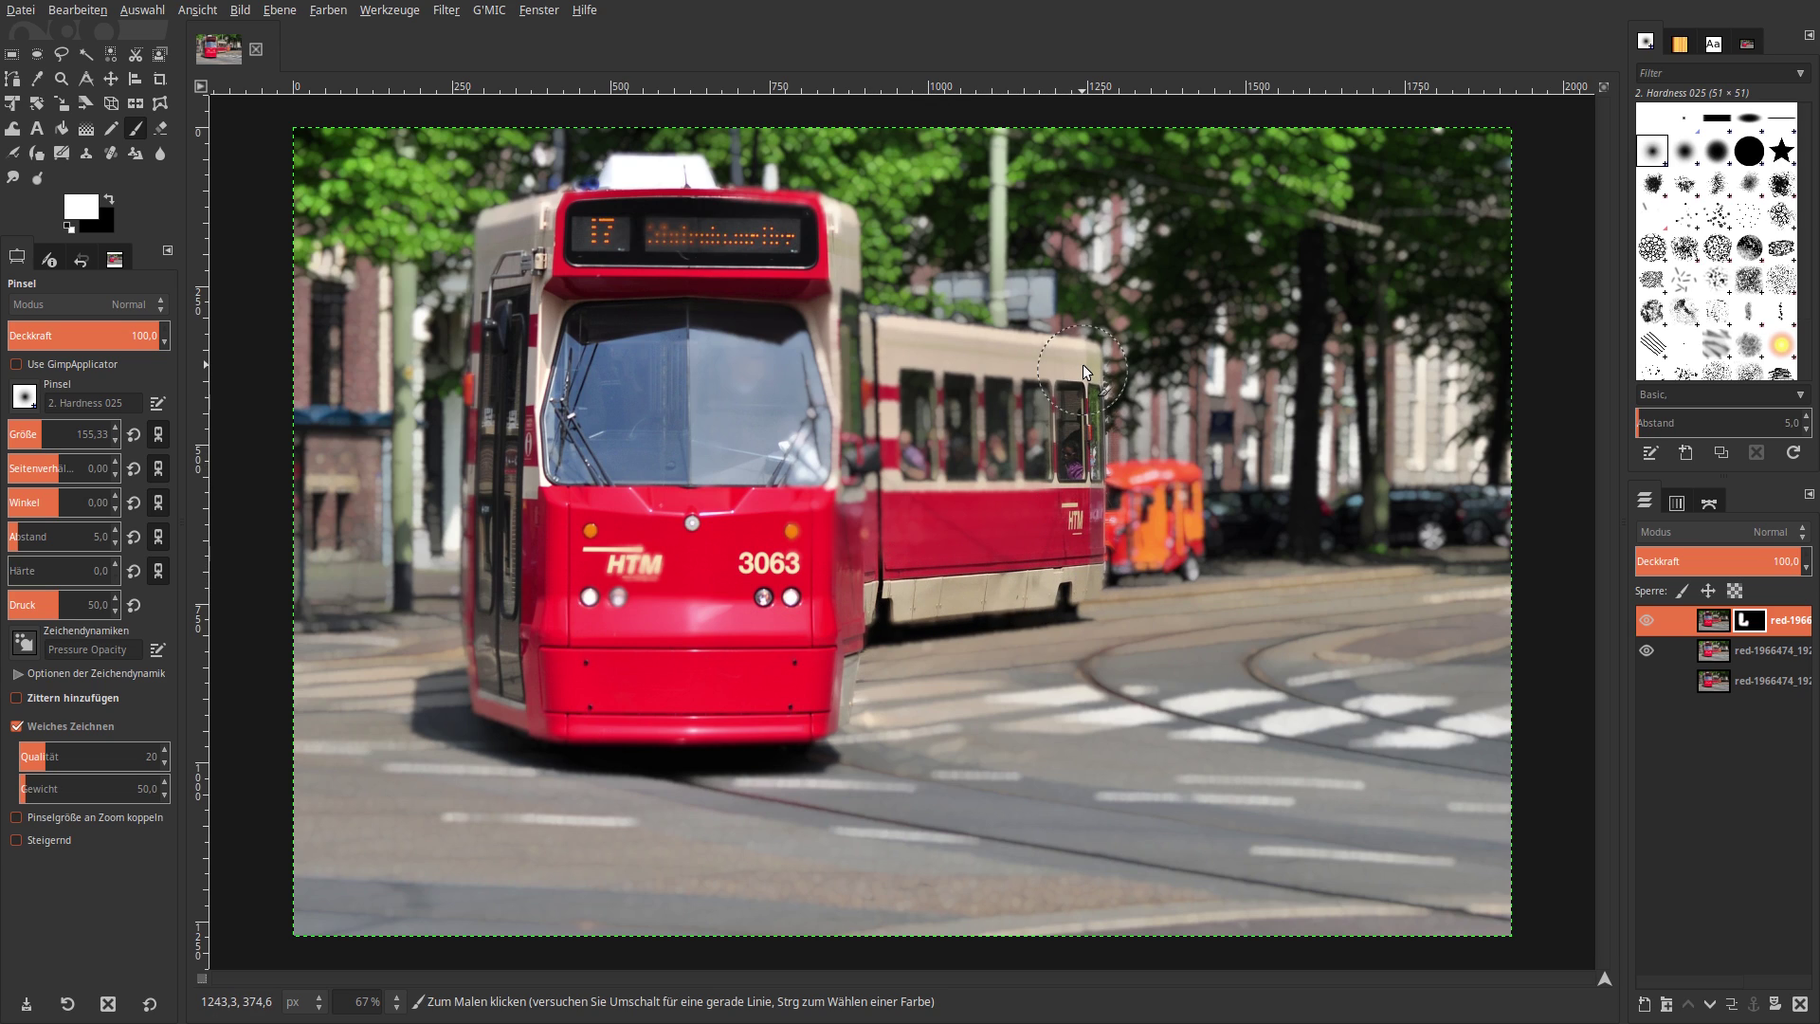
pyautogui.moveTo(970, 358)
pyautogui.mouseDown()
pyautogui.moveTo(843, 351)
pyautogui.moveTo(1042, 436)
pyautogui.moveTo(1009, 466)
pyautogui.moveTo(777, 484)
pyautogui.moveTo(1005, 519)
pyautogui.moveTo(912, 529)
pyautogui.mouseUp()
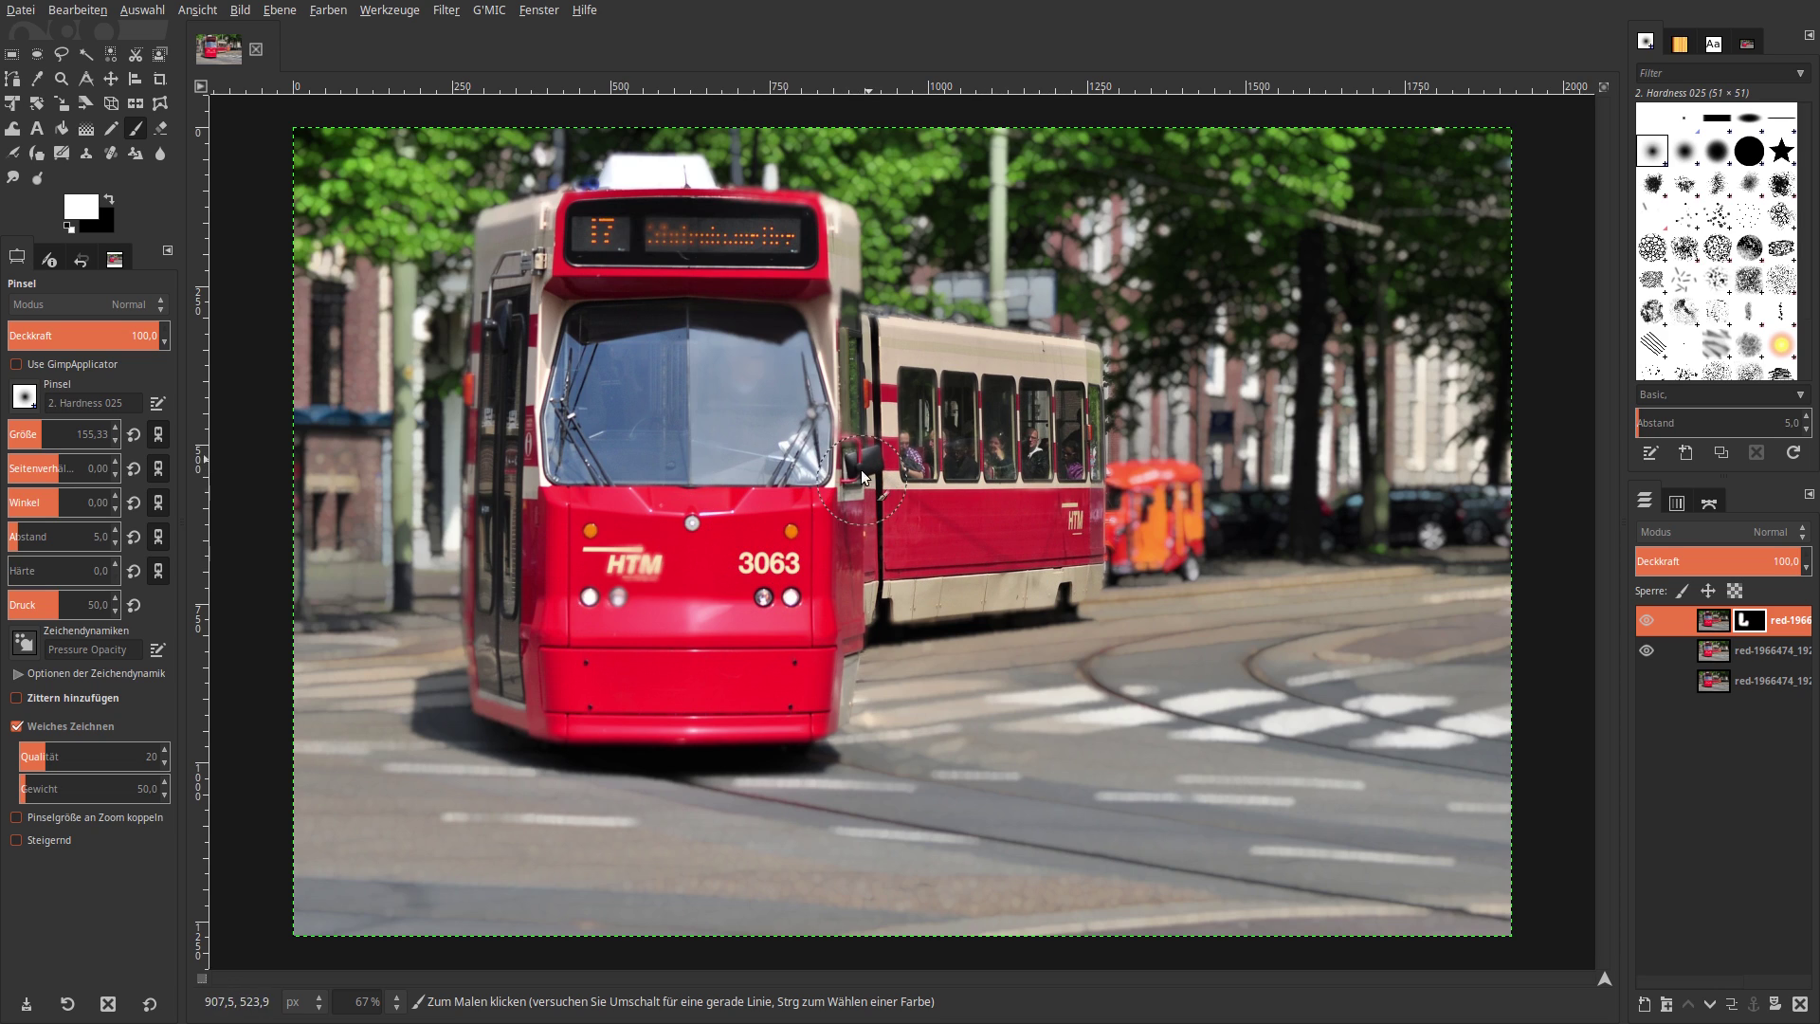
pyautogui.moveTo(520, 578); pyautogui.dragTo(527, 365)
pyautogui.moveTo(1009, 406)
pyautogui.mouseDown()
pyautogui.moveTo(1057, 390)
pyautogui.moveTo(1069, 455)
pyautogui.moveTo(1048, 563)
pyautogui.moveTo(1091, 544)
pyautogui.moveTo(1154, 560)
pyautogui.moveTo(1180, 536)
pyautogui.moveTo(1170, 494)
pyautogui.moveTo(1104, 501)
pyautogui.moveTo(1121, 504)
pyautogui.moveTo(1080, 526)
pyautogui.mouseUp()
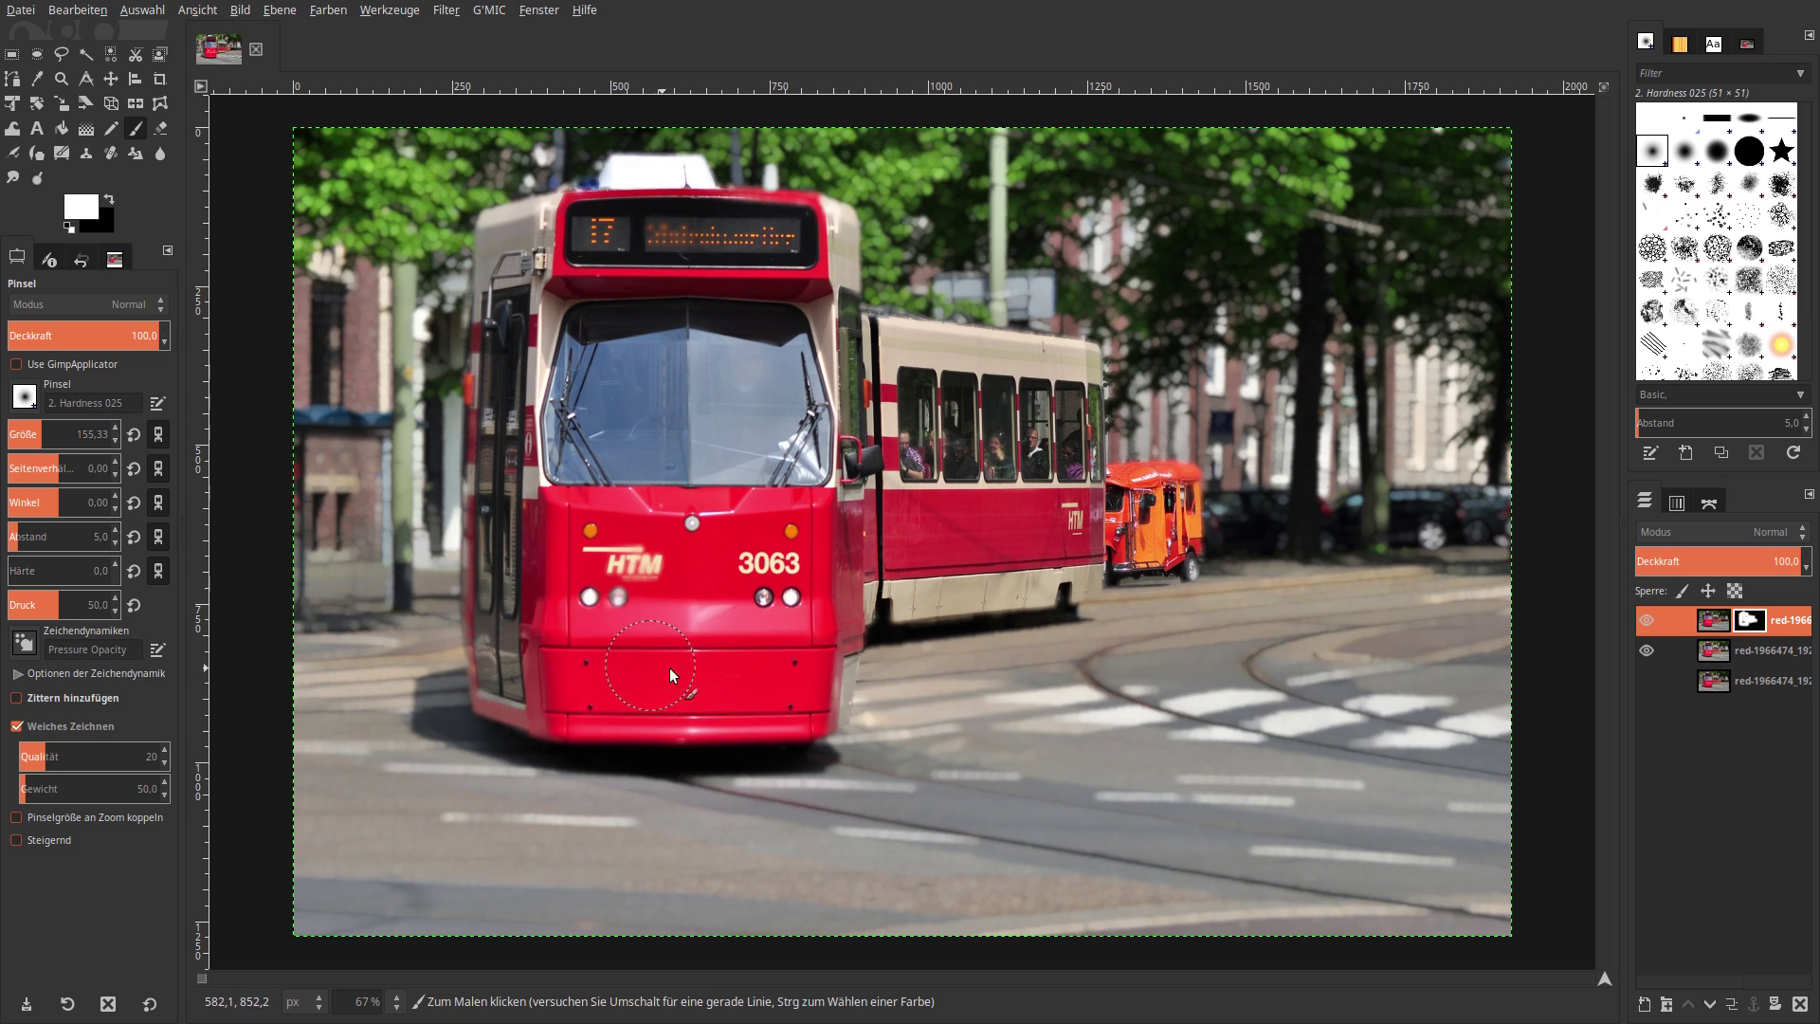
pyautogui.moveTo(676, 595)
pyautogui.mouseDown()
pyautogui.moveTo(569, 626)
pyautogui.moveTo(549, 576)
pyautogui.moveTo(685, 600)
pyautogui.mouseUp()
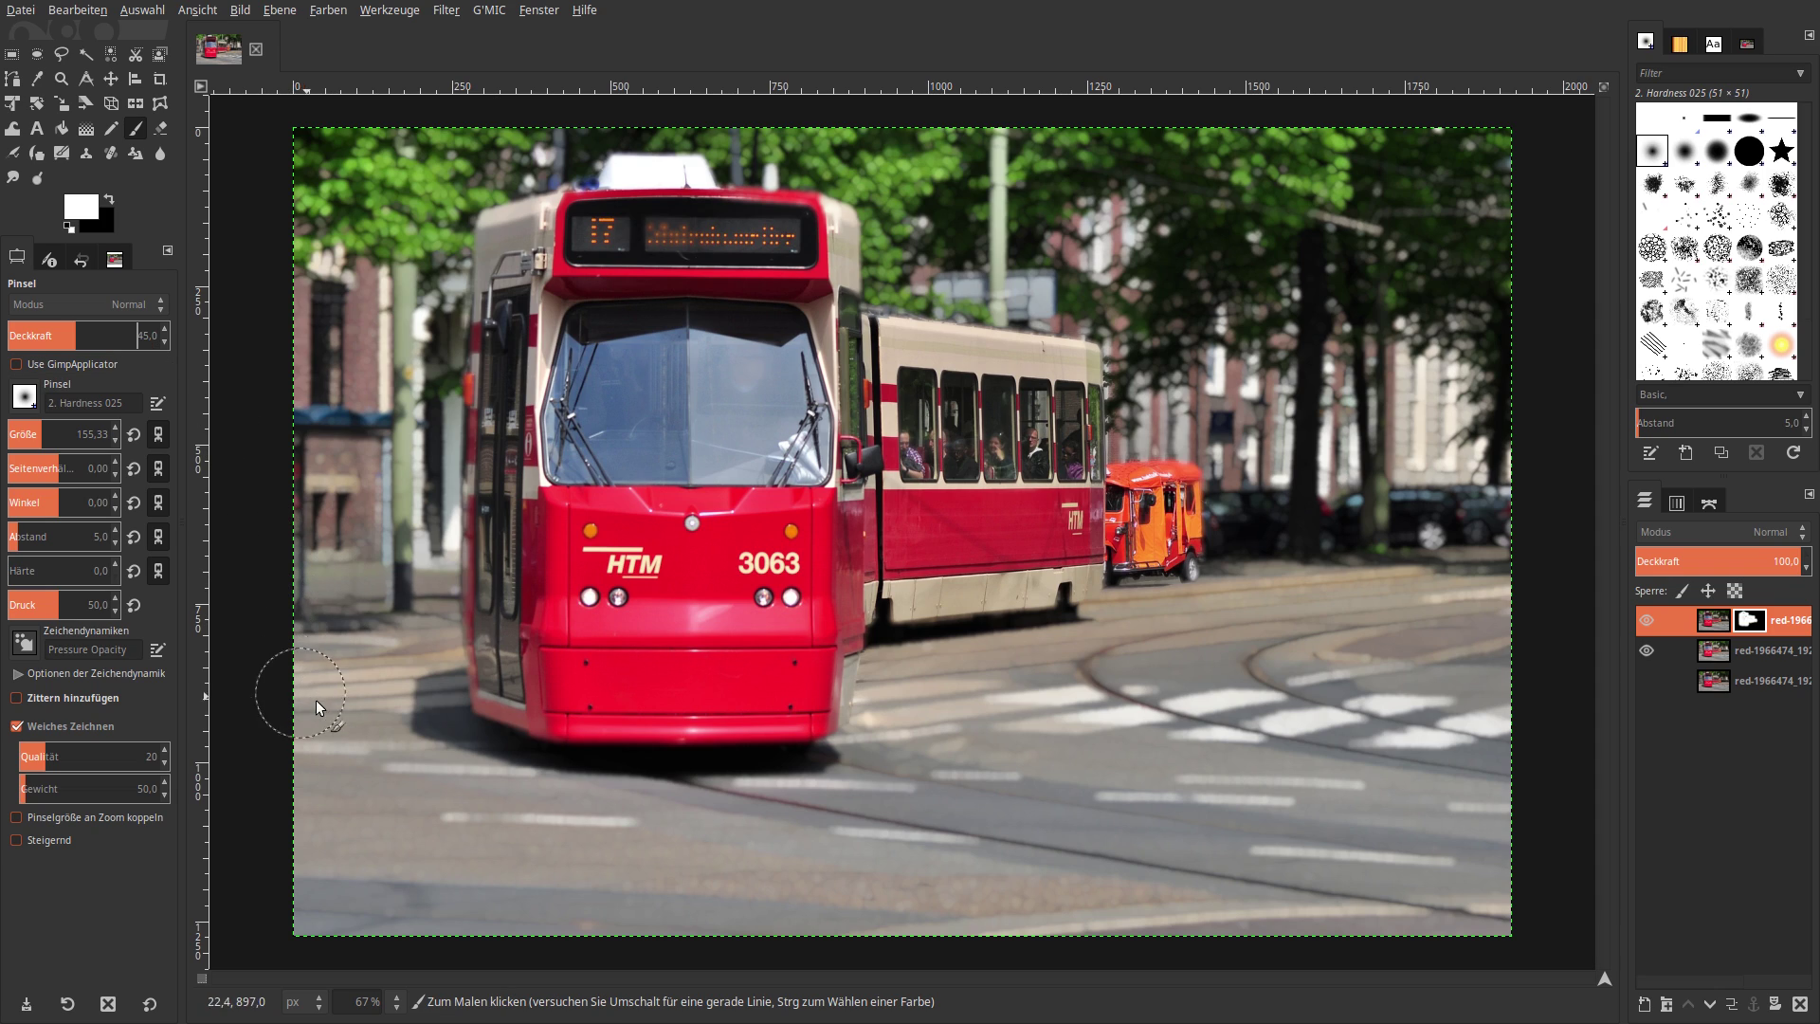
# - Paint the mask at 45 opacity over the street with brush size about 289 and over the orange vehicle with about 96
pyautogui.click(56, 436)
pyautogui.moveTo(56, 436); pyautogui.dragTo(58, 436)
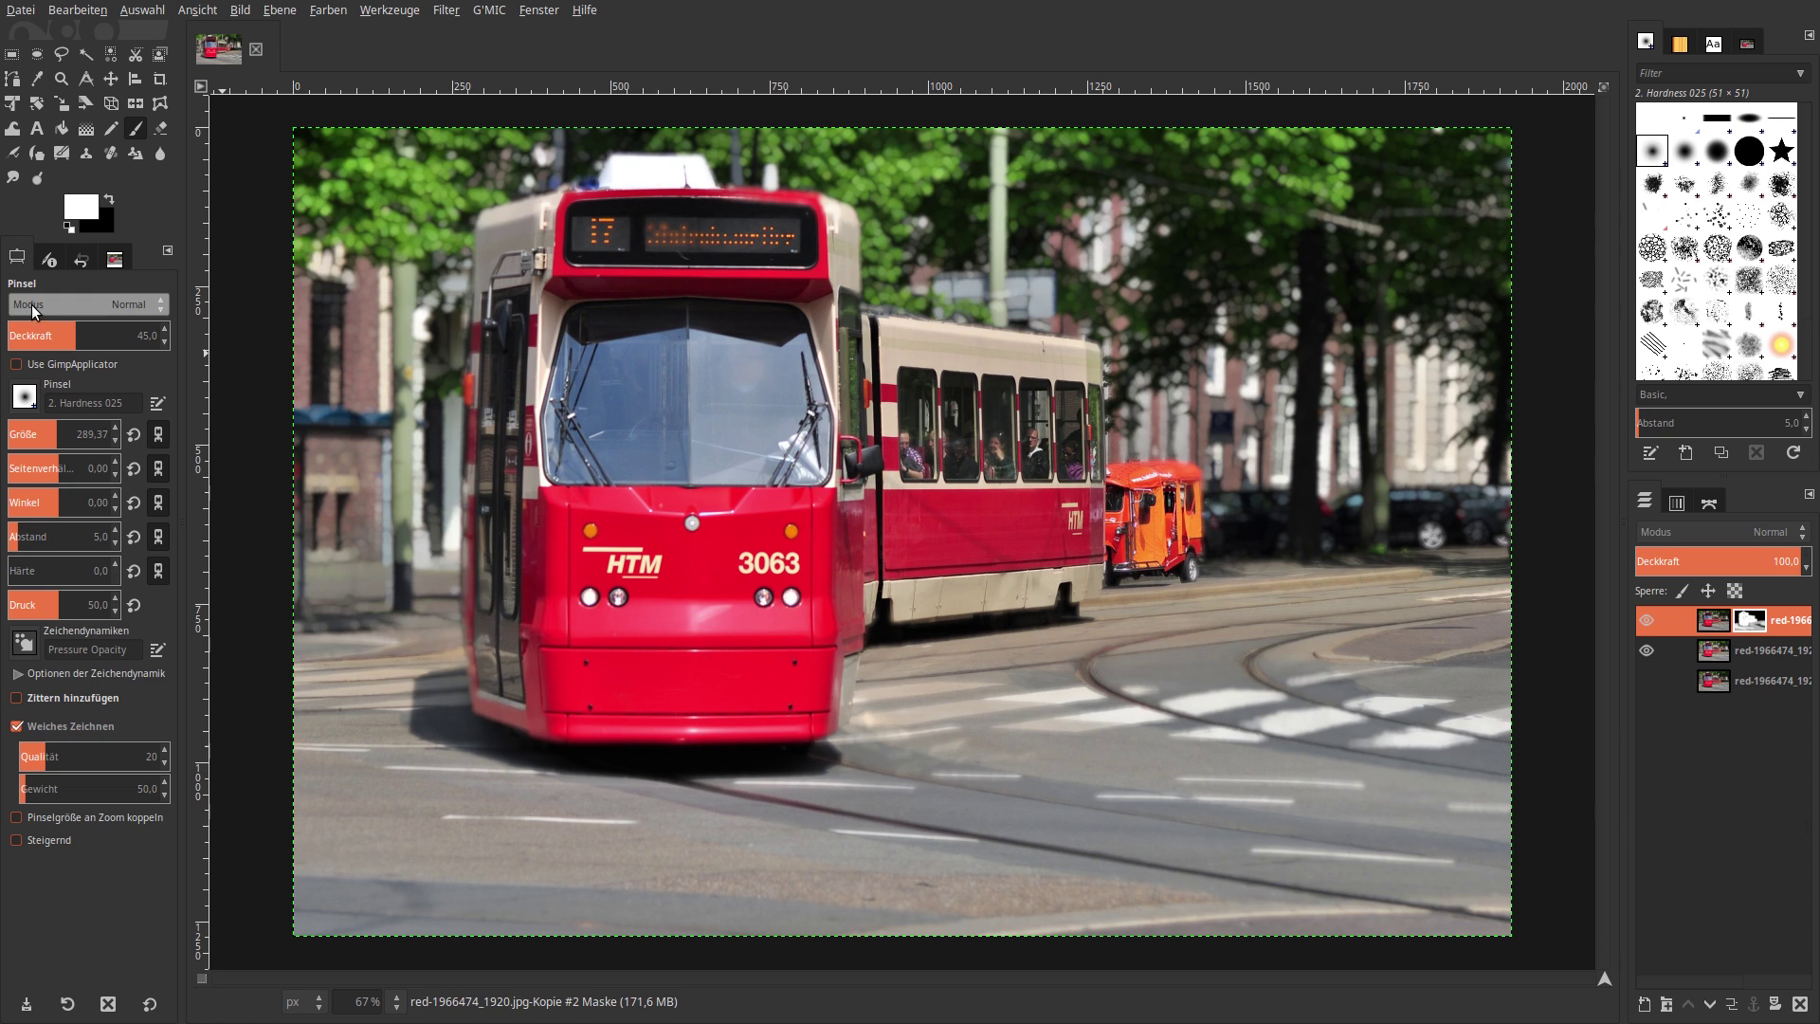
pyautogui.click(33, 432)
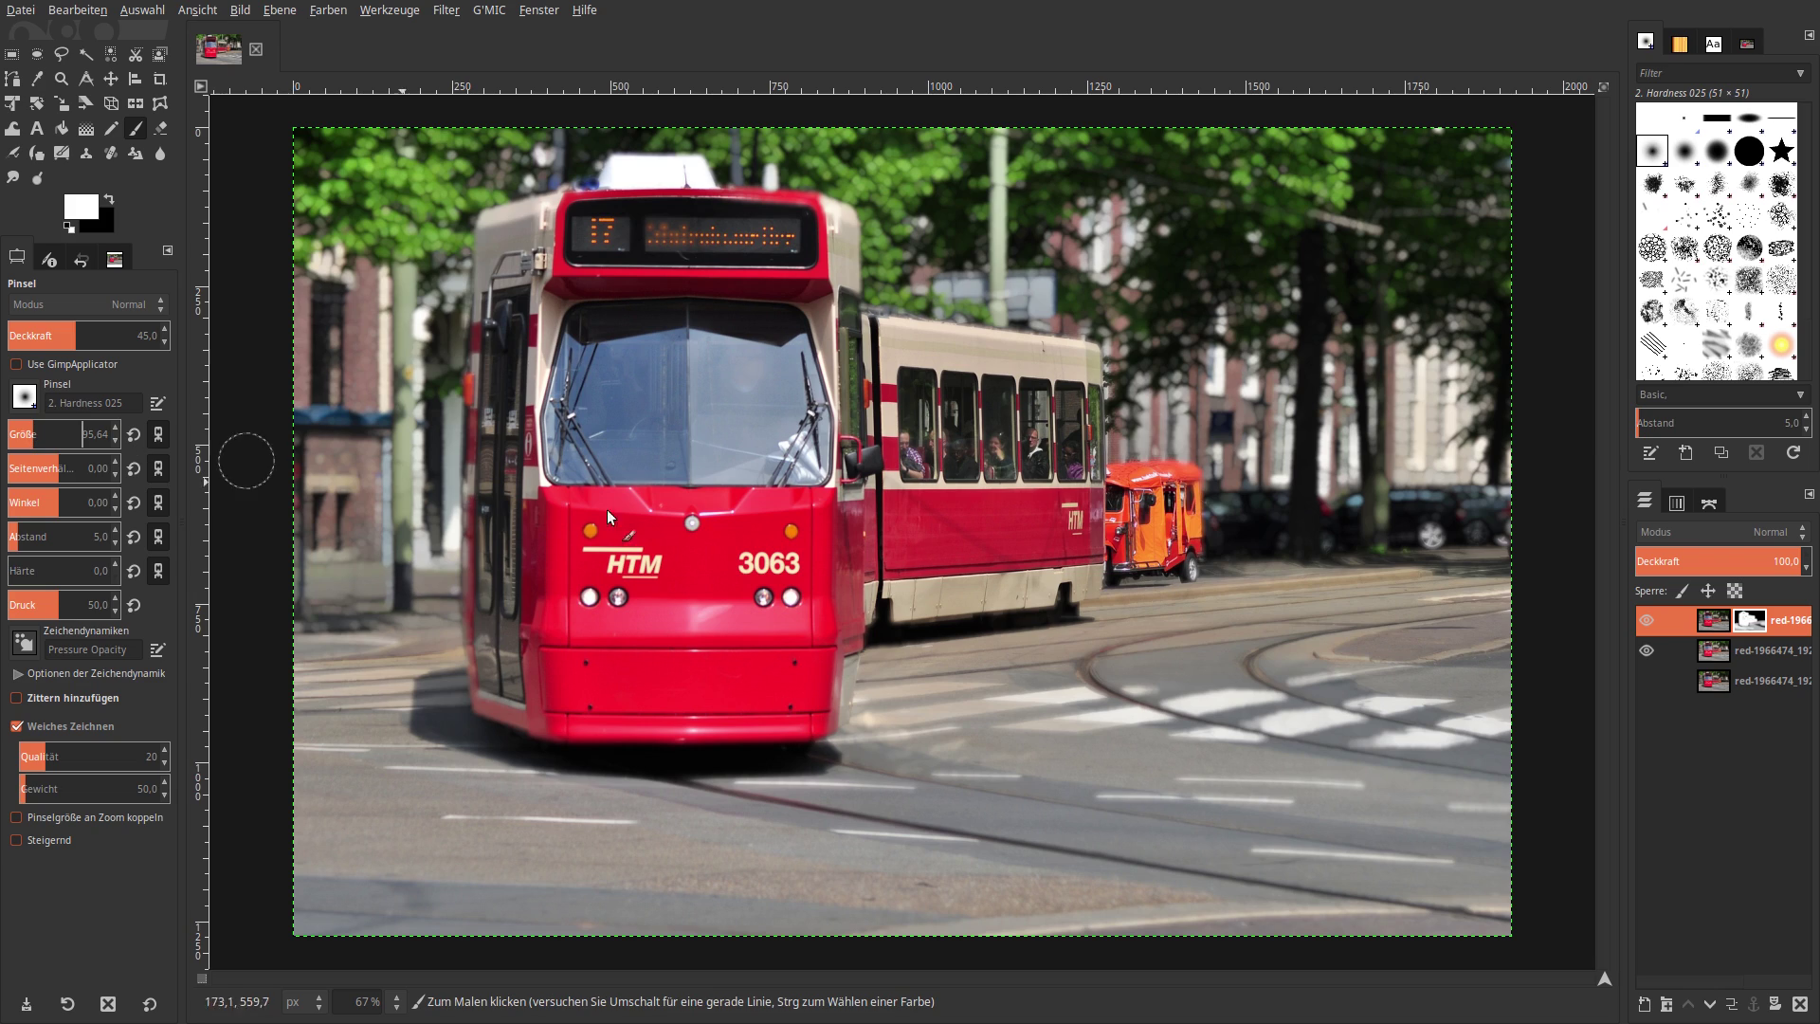
pyautogui.moveTo(1115, 493)
pyautogui.mouseDown()
pyautogui.moveTo(1166, 479)
pyautogui.moveTo(1200, 507)
pyautogui.moveTo(1183, 568)
pyautogui.moveTo(1145, 575)
pyautogui.mouseUp()
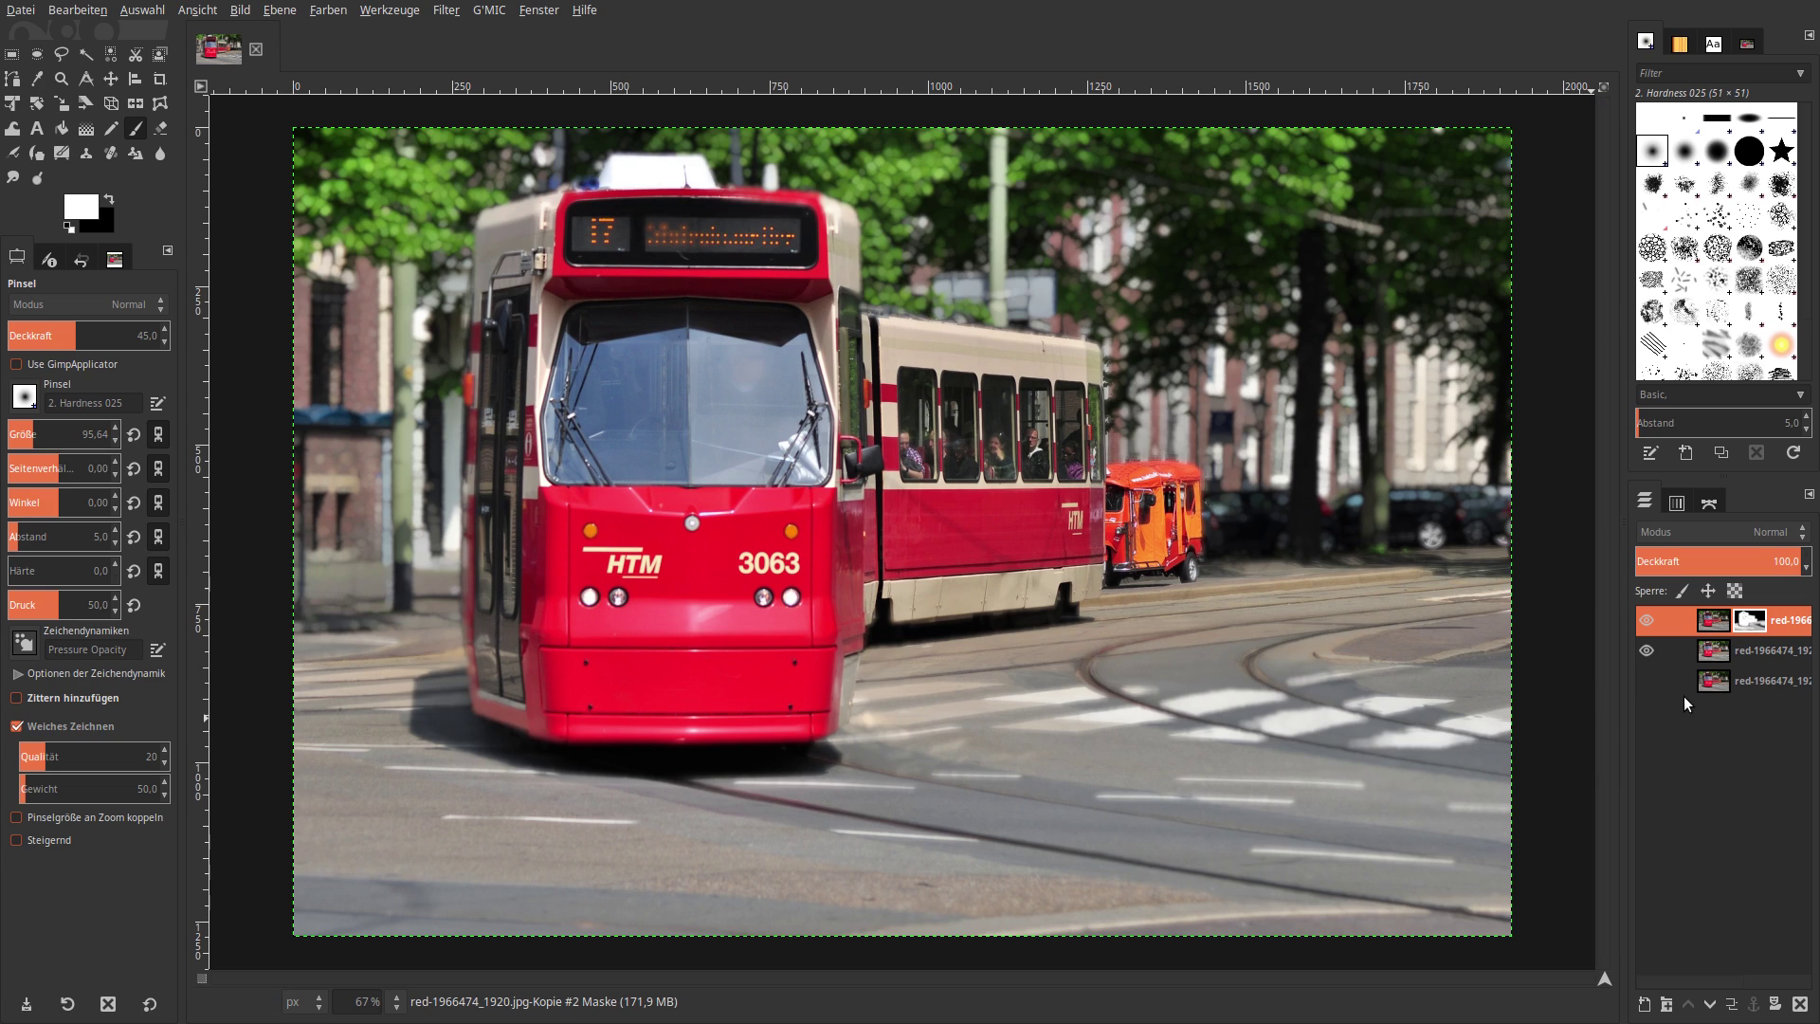
# - Merge the masked layer down into the blurred layer and show the original photo layer beneath
pyautogui.rightClick(1714, 620)
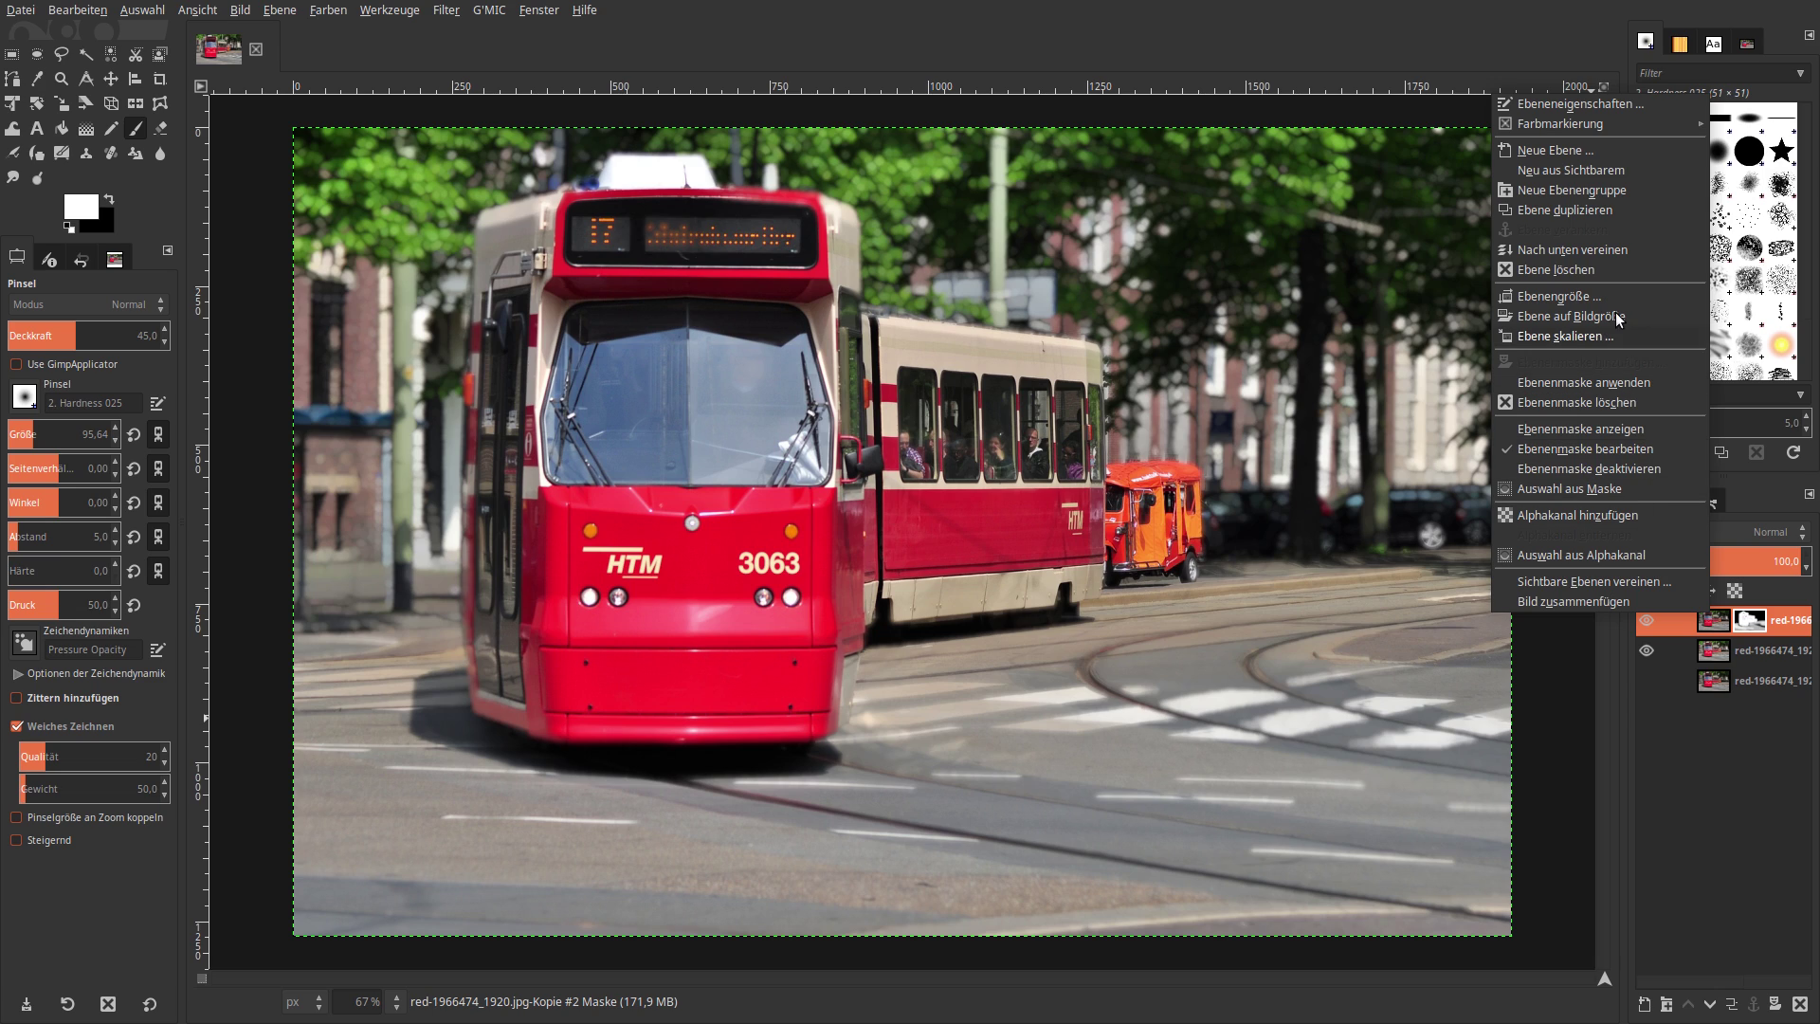
pyautogui.click(1622, 258)
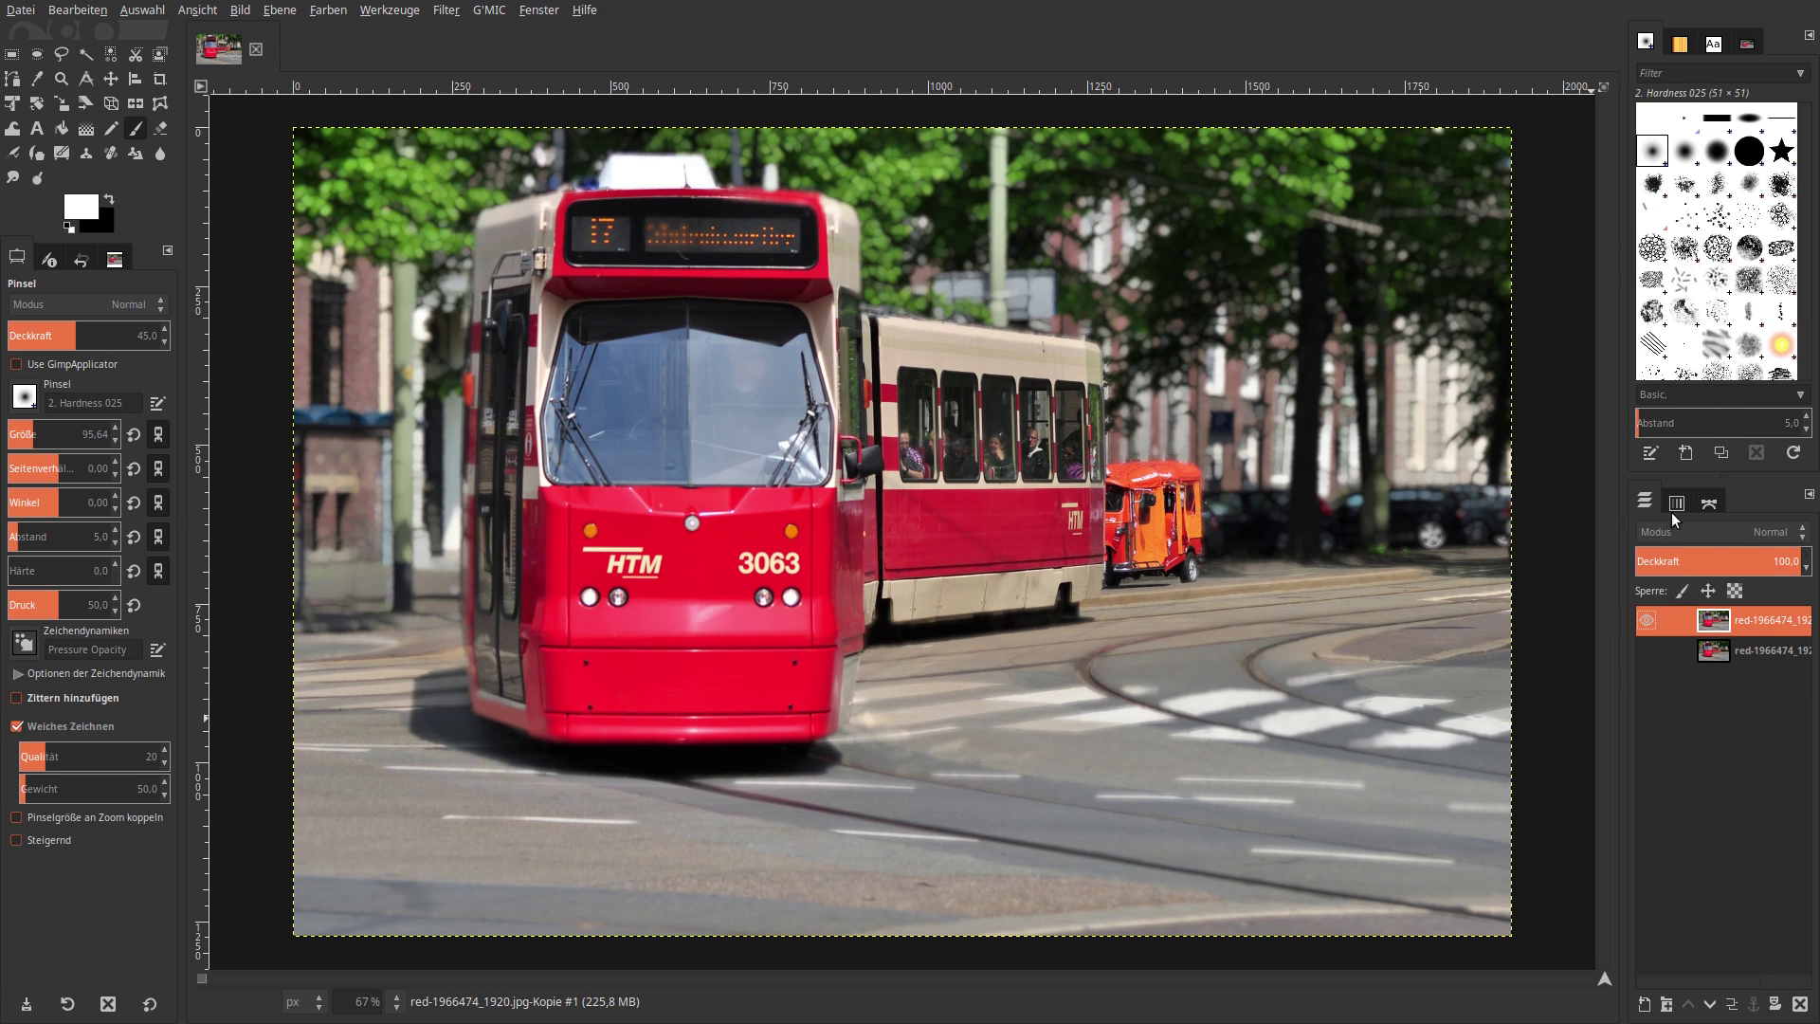
pyautogui.click(1646, 650)
# - Compare the selectively blurred image with the original photo by toggling the merged layer's visibility
pyautogui.click(1646, 620)
pyautogui.click(1646, 620)
pyautogui.click(1649, 620)
pyautogui.click(1649, 620)
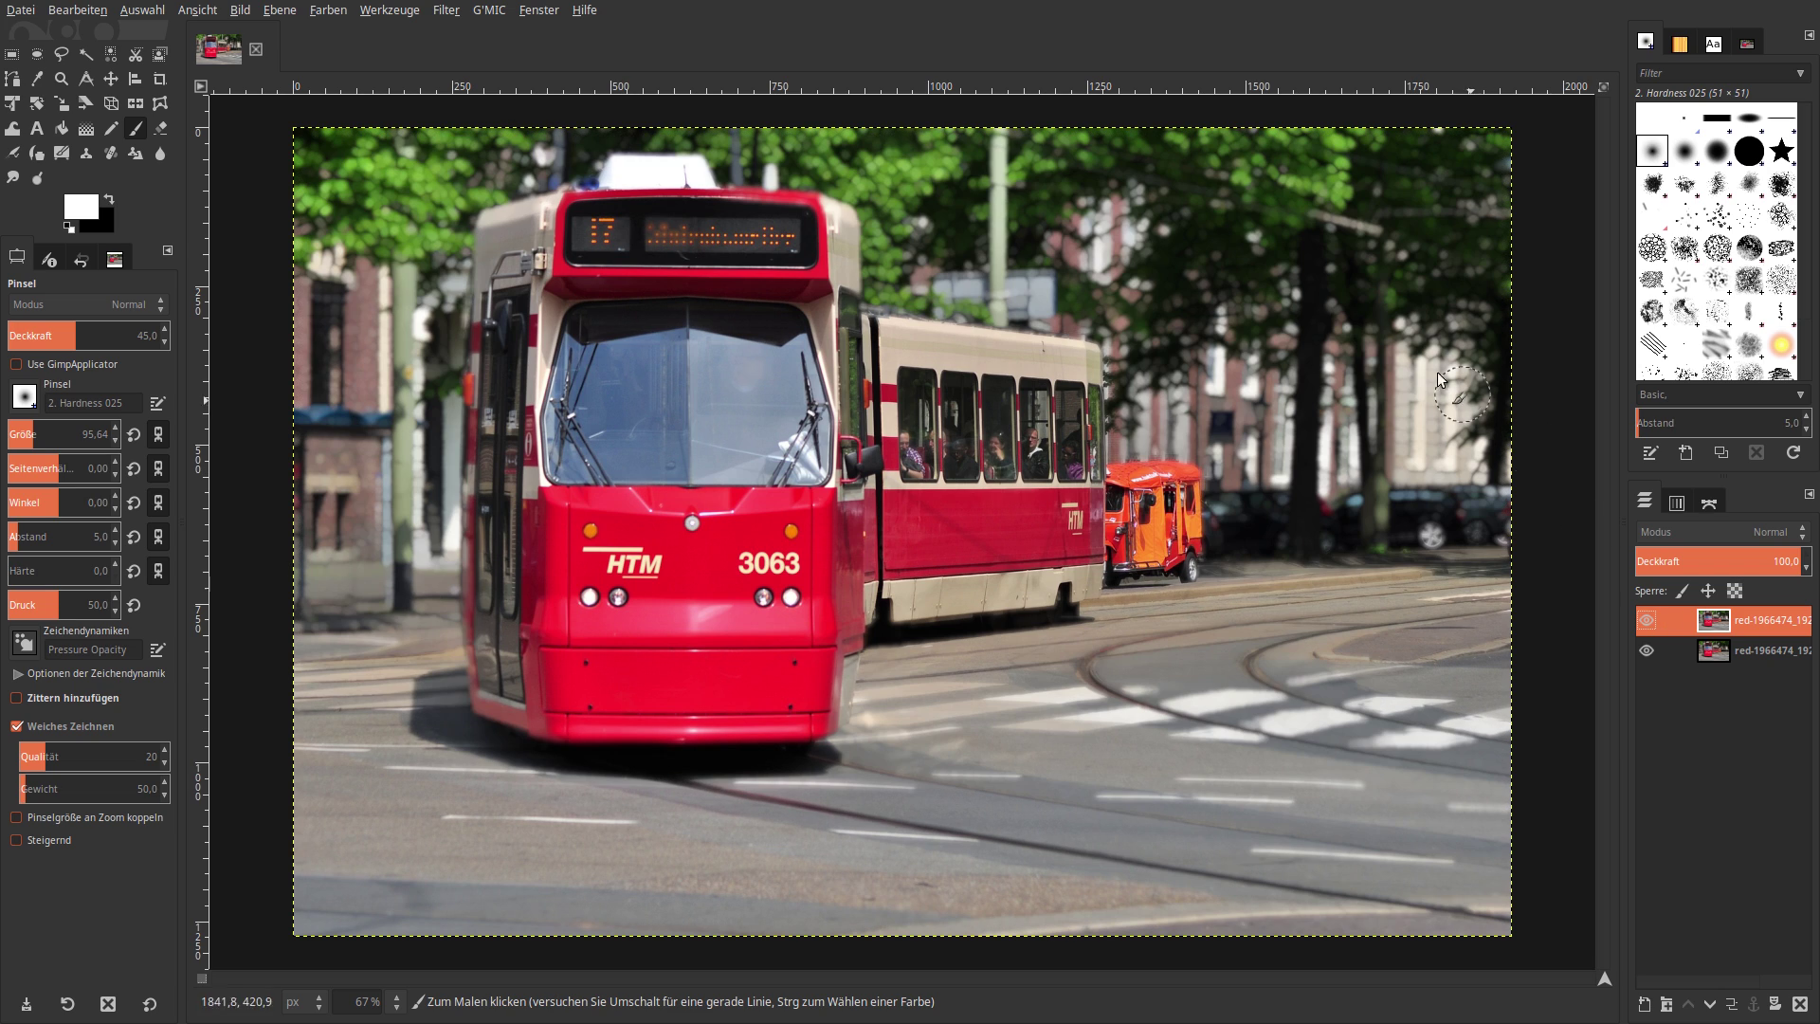
pyautogui.click(1644, 620)
pyautogui.click(1644, 620)
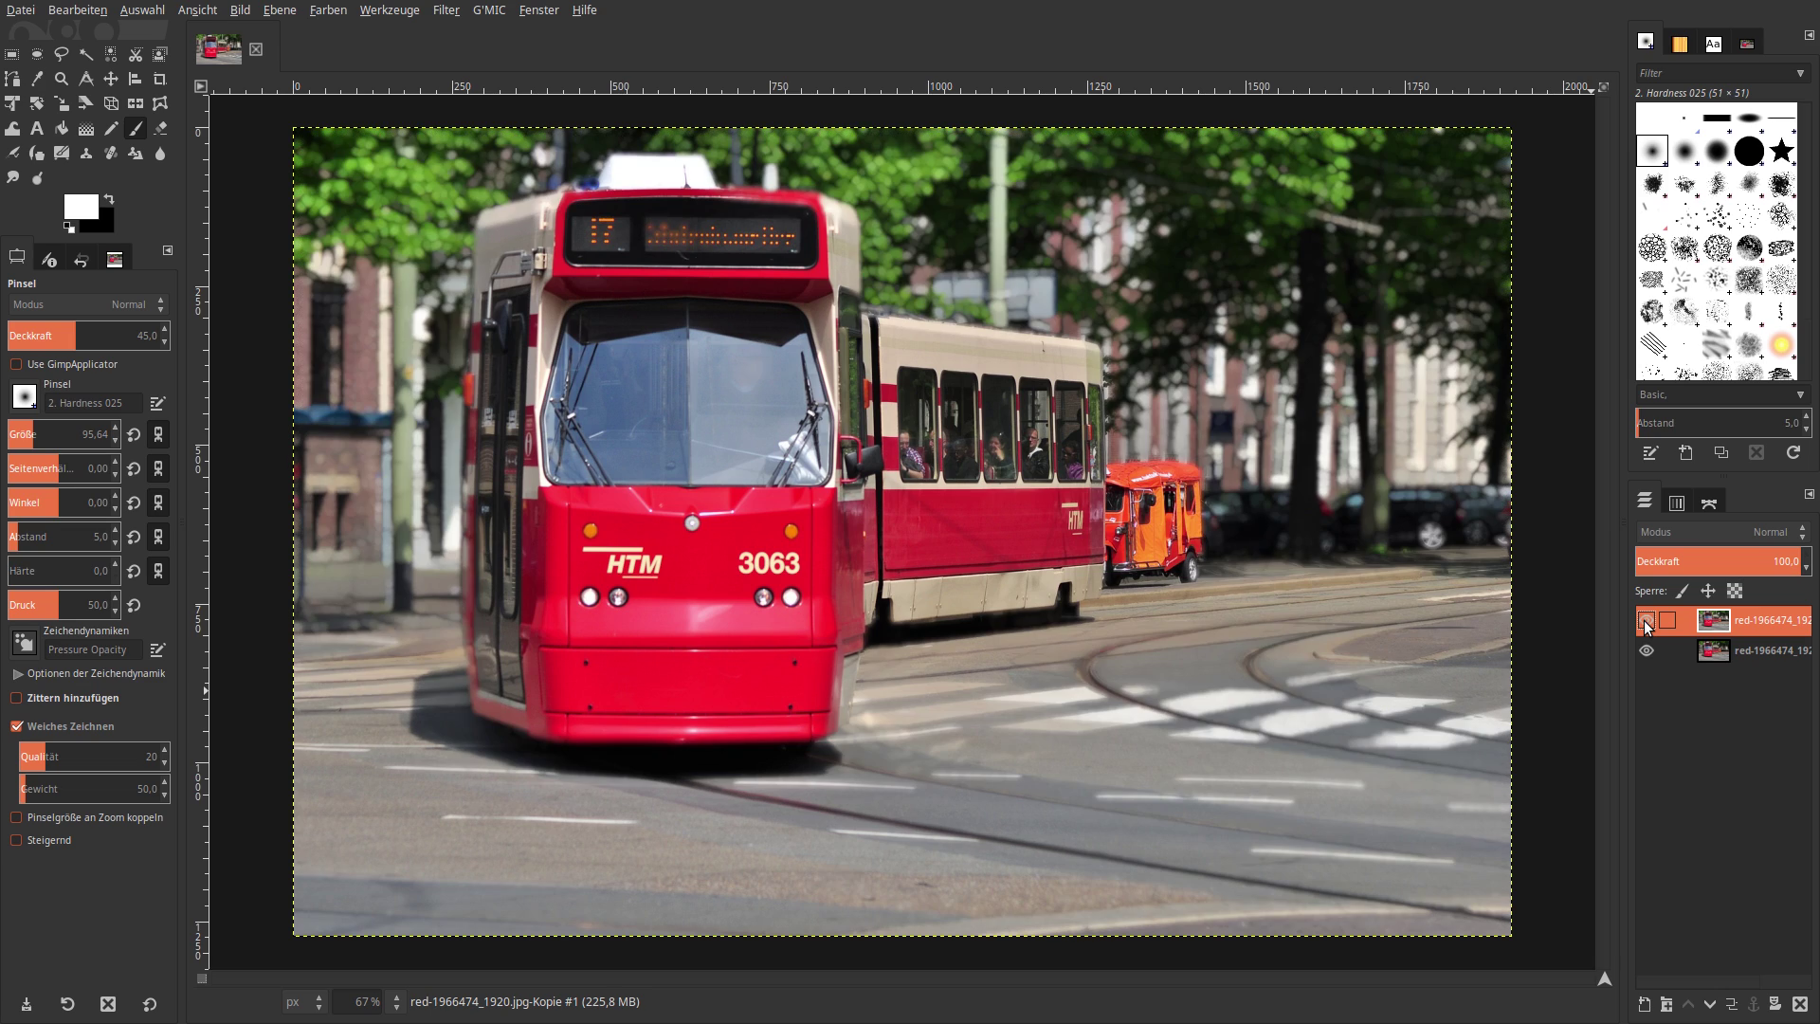
# - Sharpen the merged layer with Unsharp Mask at Standard Deviation 0.550 and Scale 4.000
pyautogui.click(445, 10)
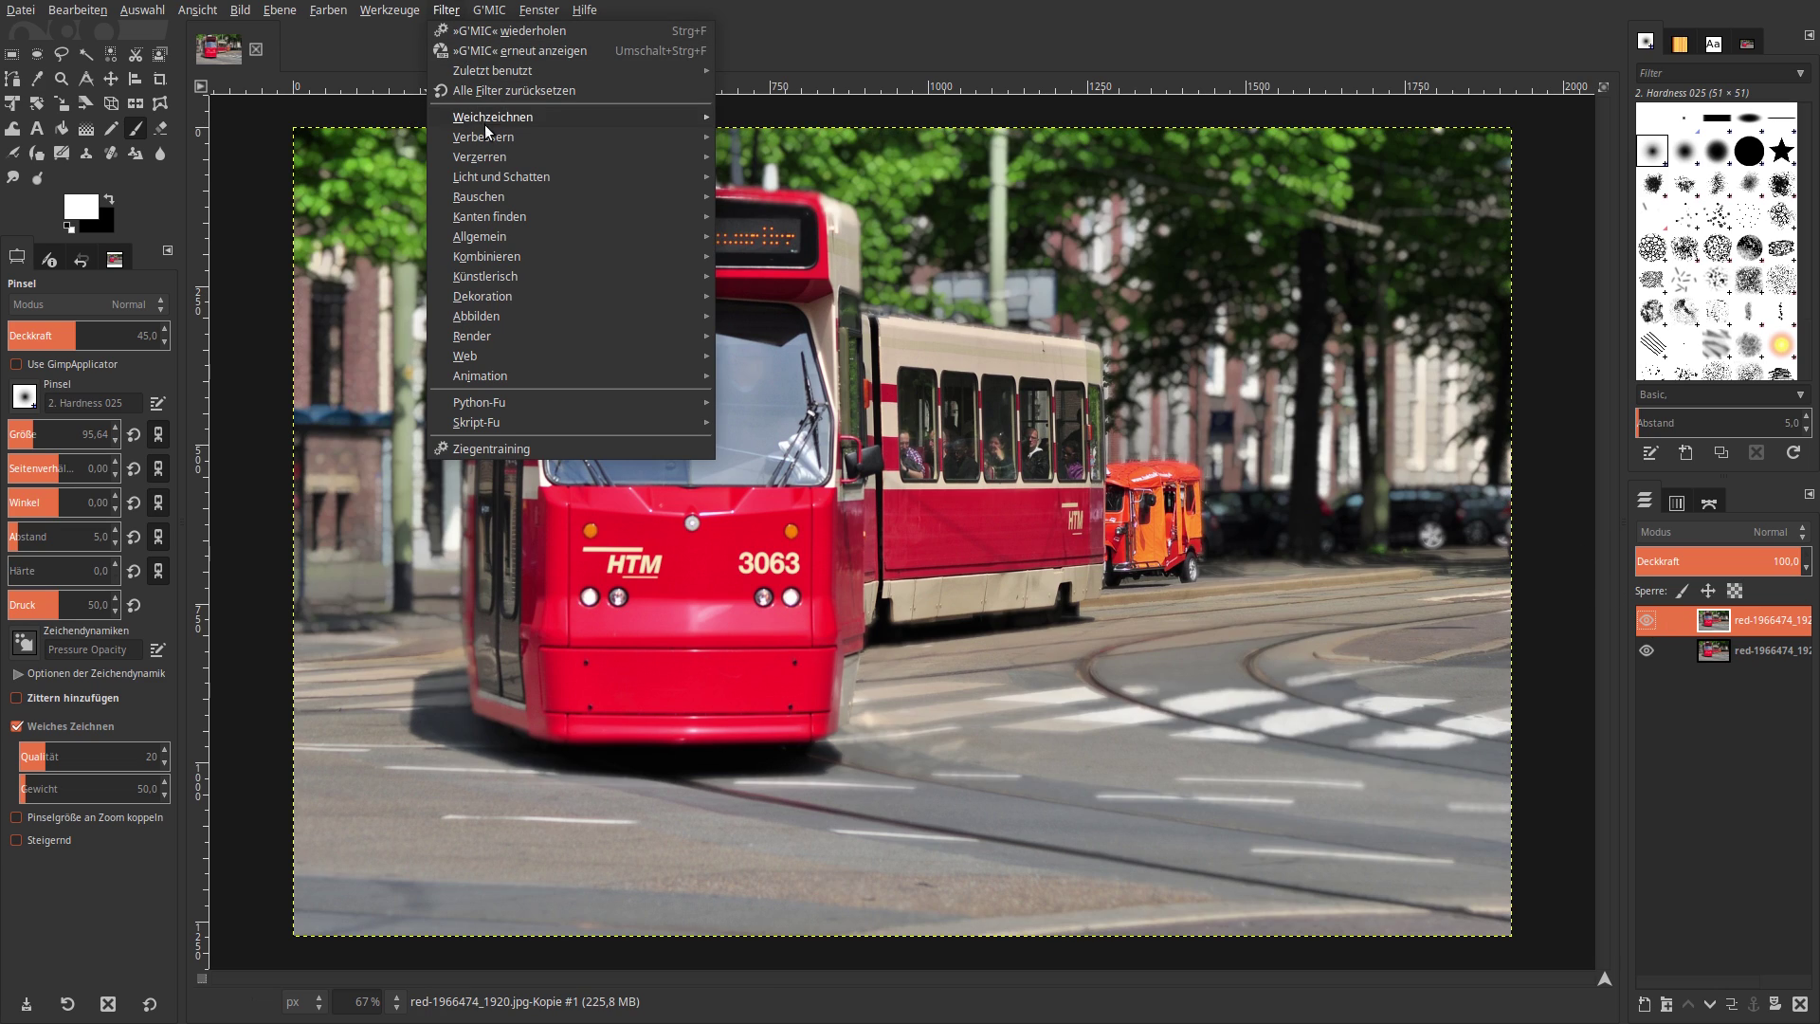
pyautogui.moveTo(543, 139)
pyautogui.click(786, 235)
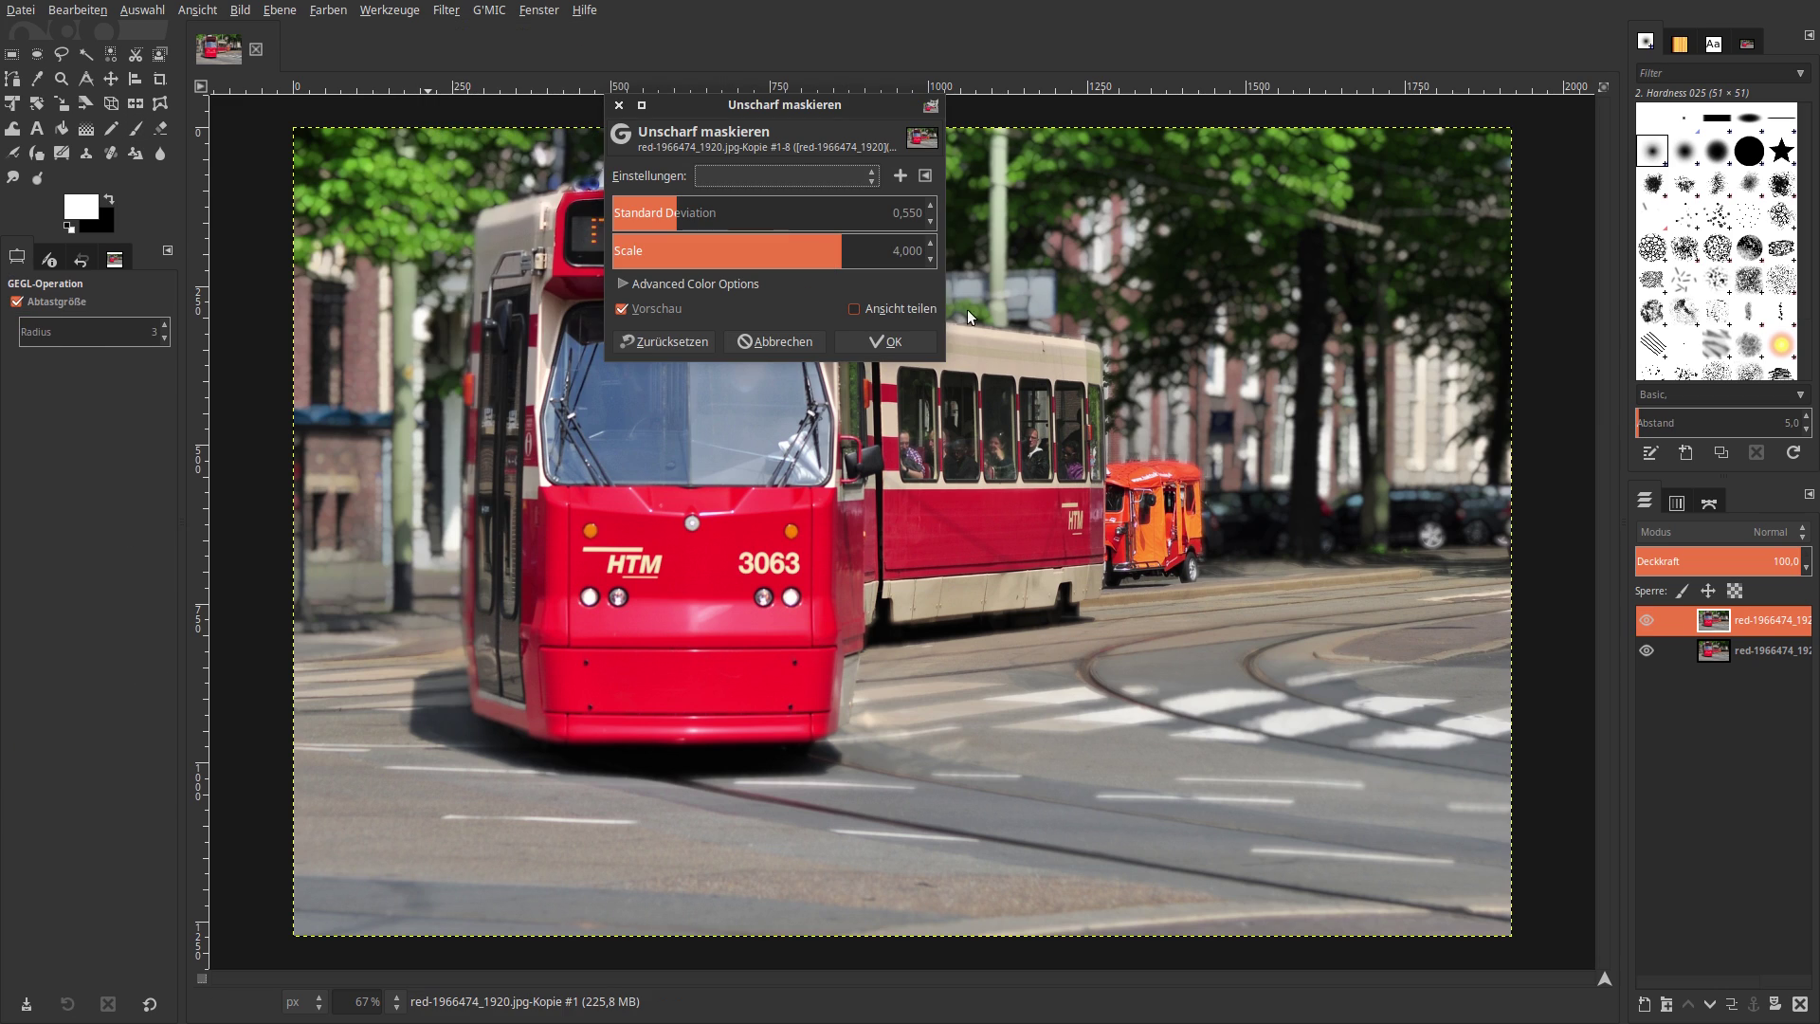
pyautogui.moveTo(808, 106); pyautogui.dragTo(1609, 239)
pyautogui.click(1661, 474)
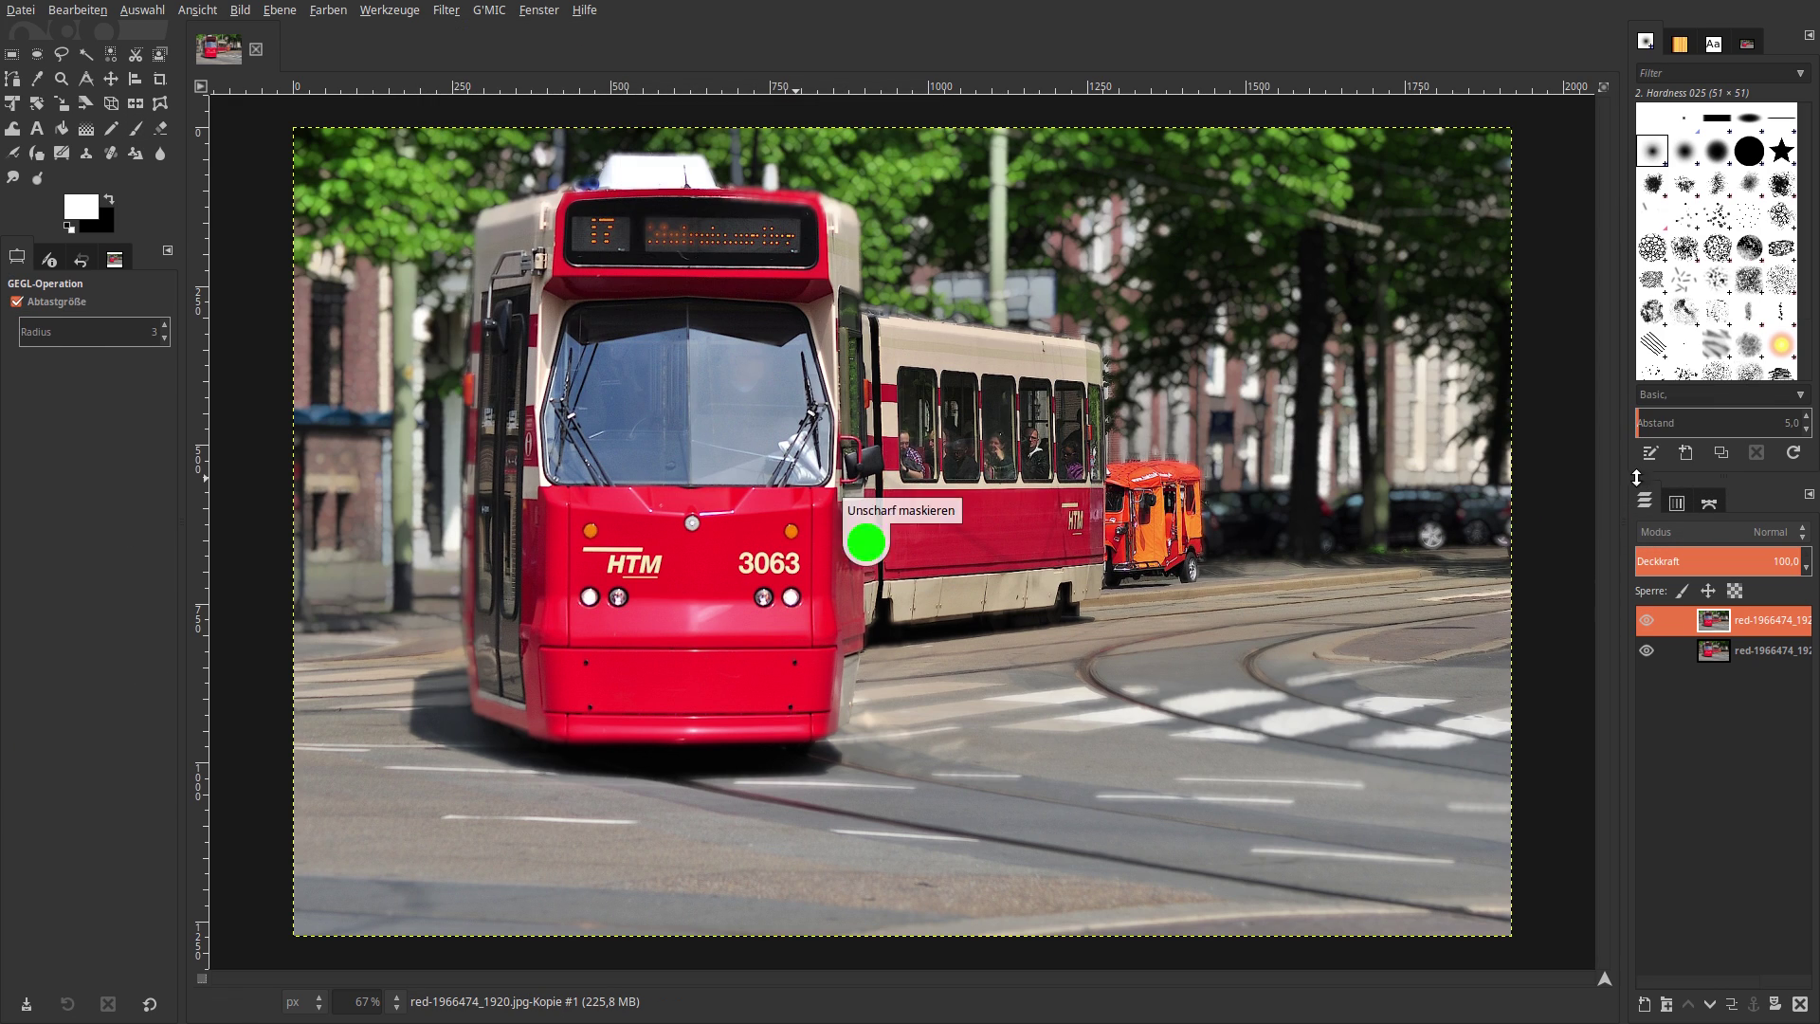
# - Compare the sharpened result with the original photo by repeatedly hiding and showing the merged layer
pyautogui.click(1649, 623)
pyautogui.click(1649, 622)
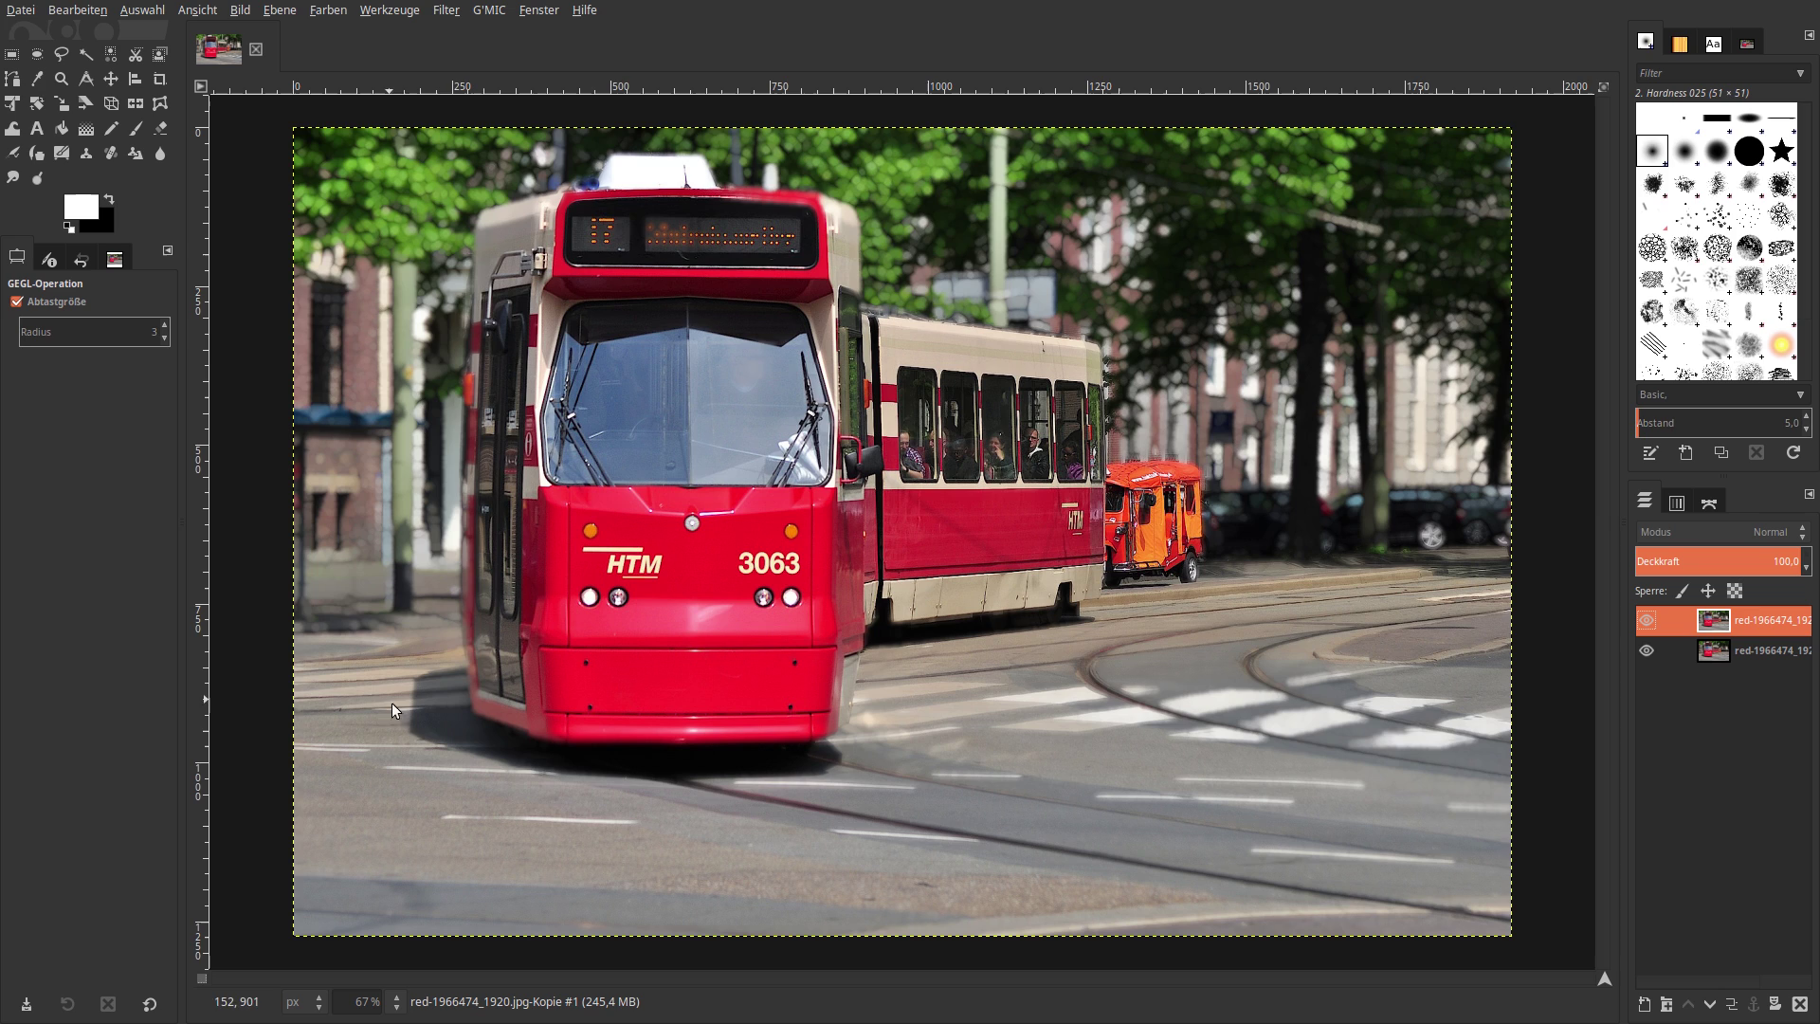
pyautogui.click(1642, 624)
pyautogui.click(1641, 621)
pyautogui.click(1643, 623)
pyautogui.click(1647, 621)
pyautogui.click(1646, 622)
pyautogui.click(1646, 621)
pyautogui.click(1646, 622)
pyautogui.click(1646, 622)
pyautogui.click(1646, 622)
pyautogui.click(1646, 622)
pyautogui.click(1647, 622)
pyautogui.click(1646, 622)
pyautogui.click(1647, 622)
pyautogui.click(1643, 624)
pyautogui.click(1643, 623)
pyautogui.click(1642, 624)
pyautogui.click(1643, 624)
pyautogui.click(1643, 621)
pyautogui.click(1646, 622)
pyautogui.click(1646, 622)
pyautogui.click(1646, 622)
pyautogui.click(1646, 622)
pyautogui.click(1646, 622)
pyautogui.click(1647, 622)
pyautogui.click(1646, 622)
pyautogui.click(1647, 622)
pyautogui.click(1646, 622)
pyautogui.click(1646, 622)
pyautogui.click(1647, 622)
pyautogui.click(1646, 622)
pyautogui.click(1647, 621)
pyautogui.click(1647, 622)
pyautogui.click(1646, 621)
pyautogui.click(1646, 622)
pyautogui.click(1646, 621)
pyautogui.click(1646, 622)
pyautogui.click(1645, 619)
pyautogui.click(1644, 619)
pyautogui.click(1646, 621)
pyautogui.click(1647, 622)
pyautogui.click(1647, 622)
pyautogui.click(1647, 622)
pyautogui.click(1647, 622)
pyautogui.click(1647, 621)
pyautogui.click(1648, 621)
pyautogui.click(1648, 621)
pyautogui.click(1648, 621)
pyautogui.click(1648, 621)
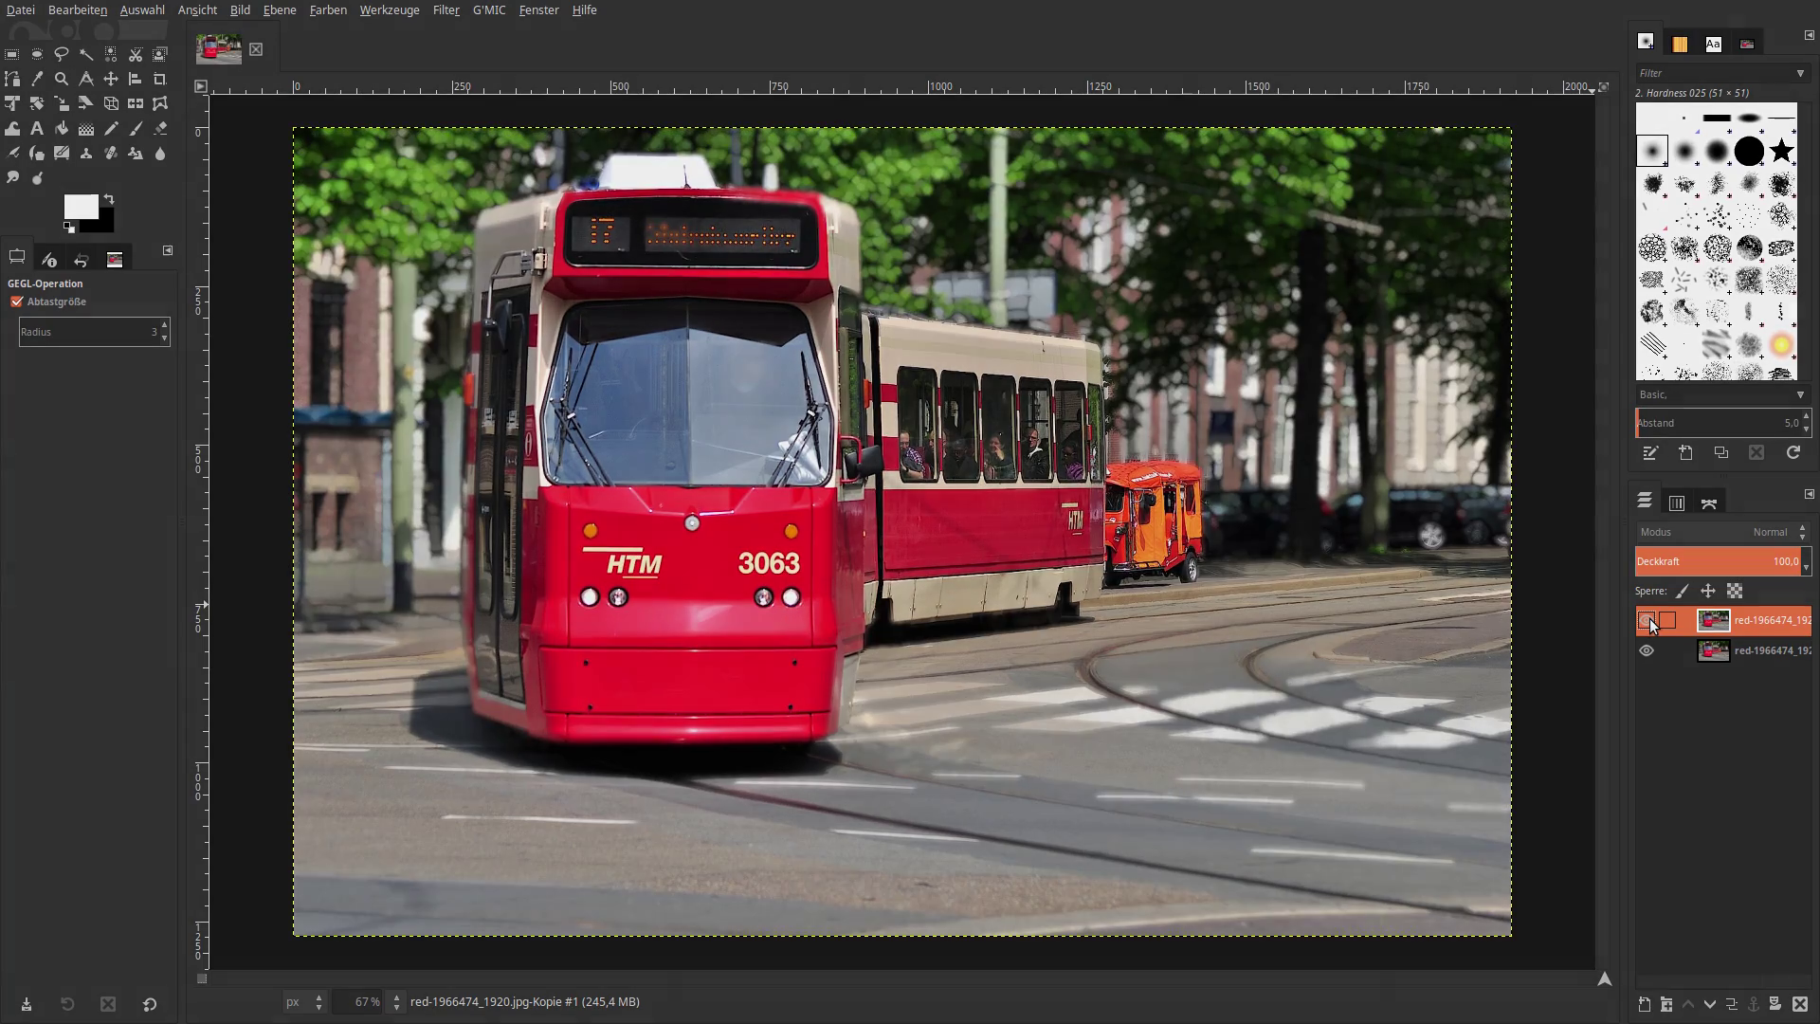